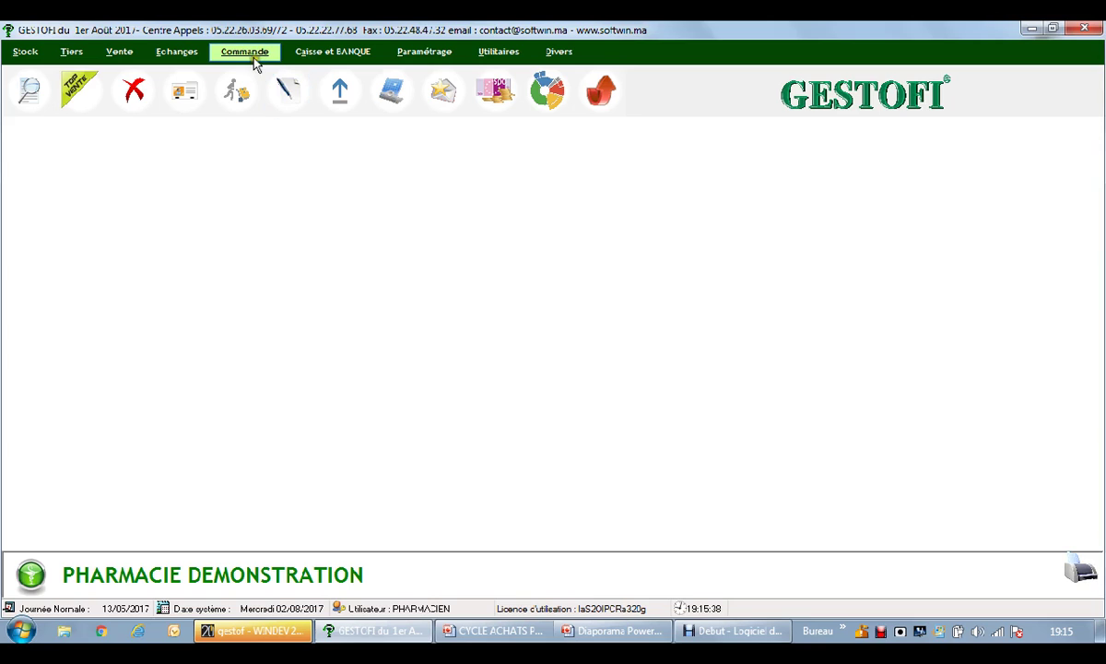
Open the supplier invoice and statement settlement and select the supplier COOPER MAROC.
left_click(255, 59)
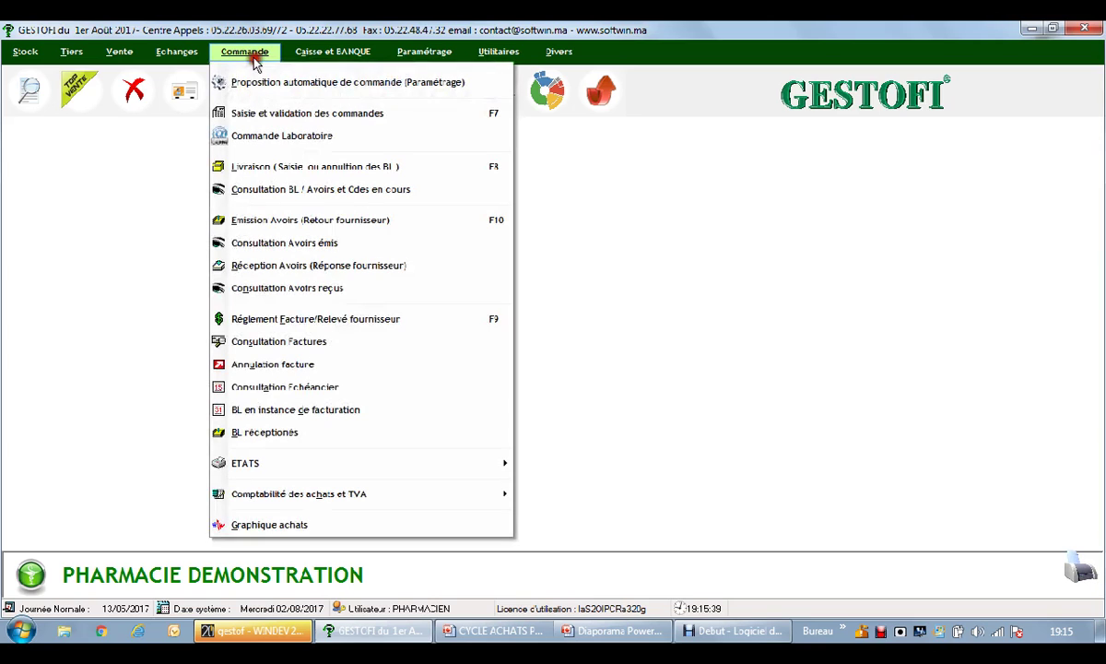
left_click(331, 320)
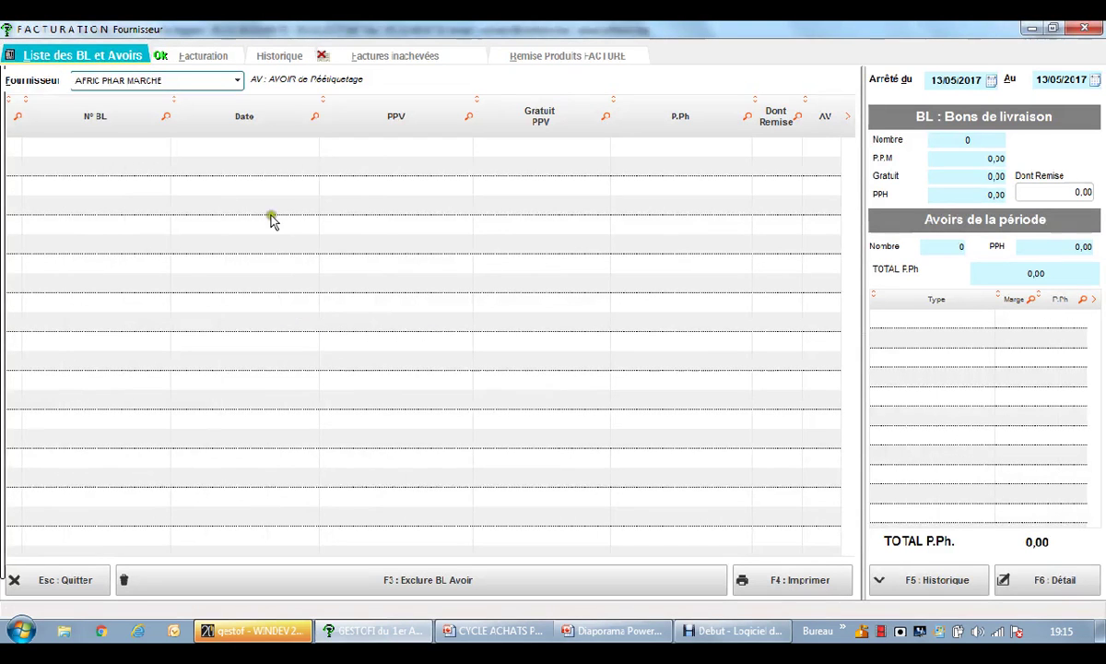
left_click(211, 85)
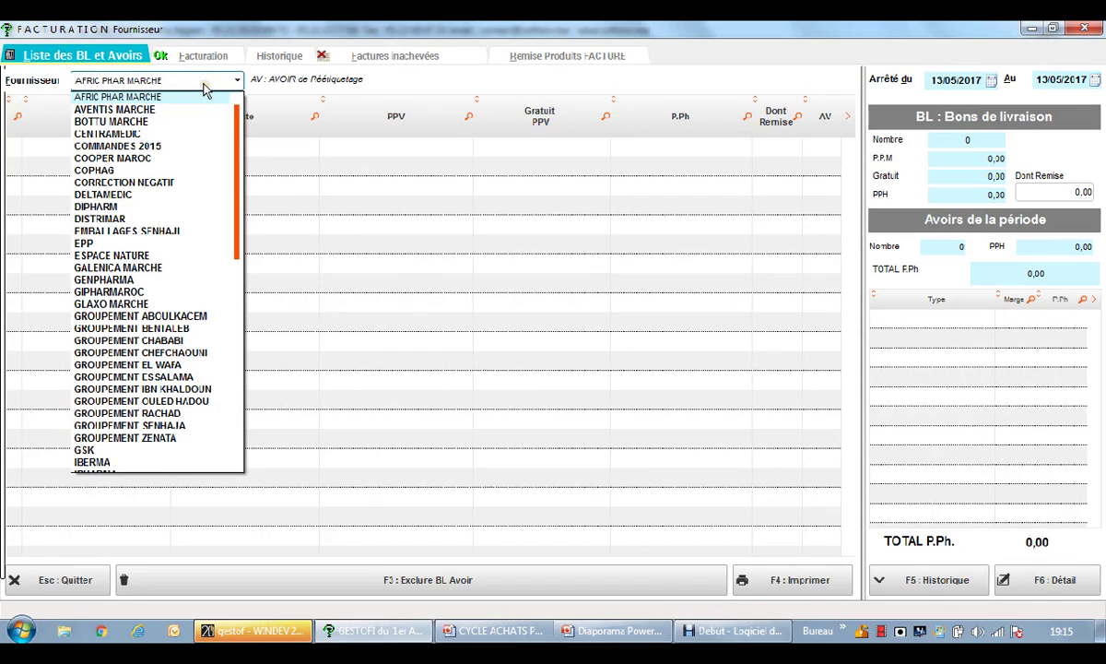
key("c")
key("c")
key("c")
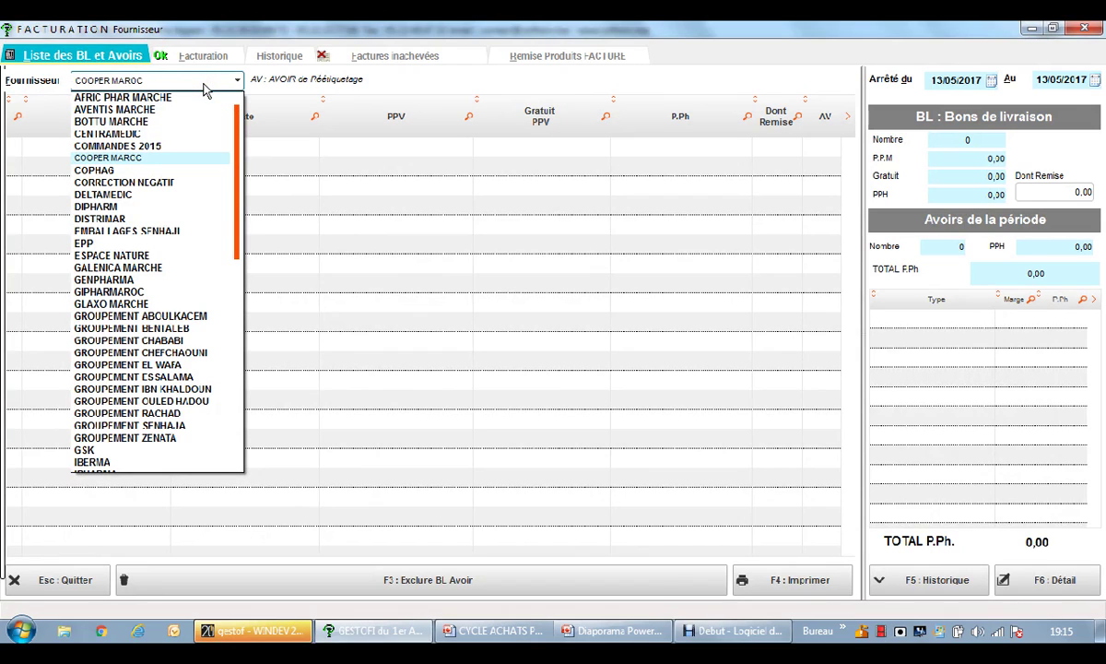
key("Return")
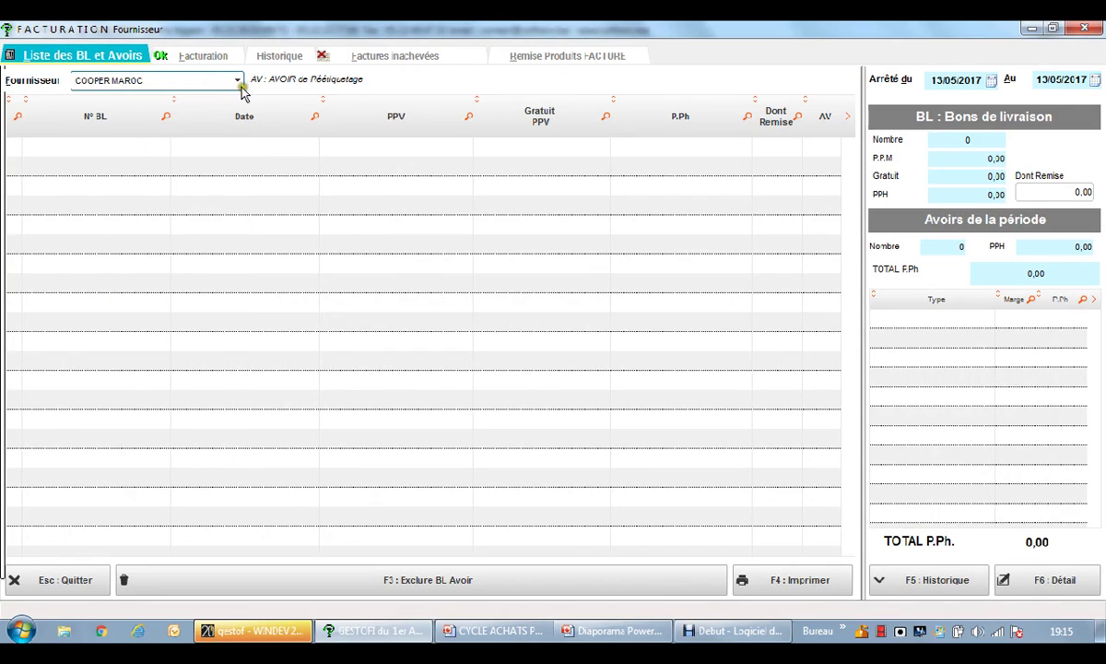
Set the invoicing period from 01/02/2017 to 28/02/2017 and load its delivery notes and credit notes.
left_click(949, 81)
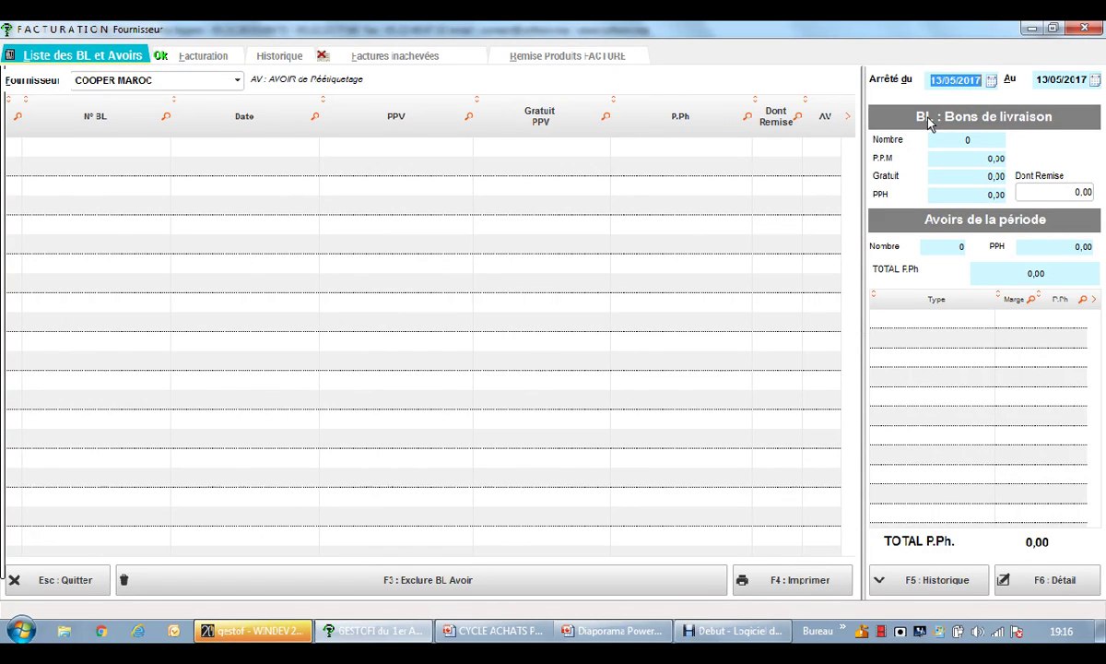
type("01/02/2017")
key("Tab")
type("28/02/2")
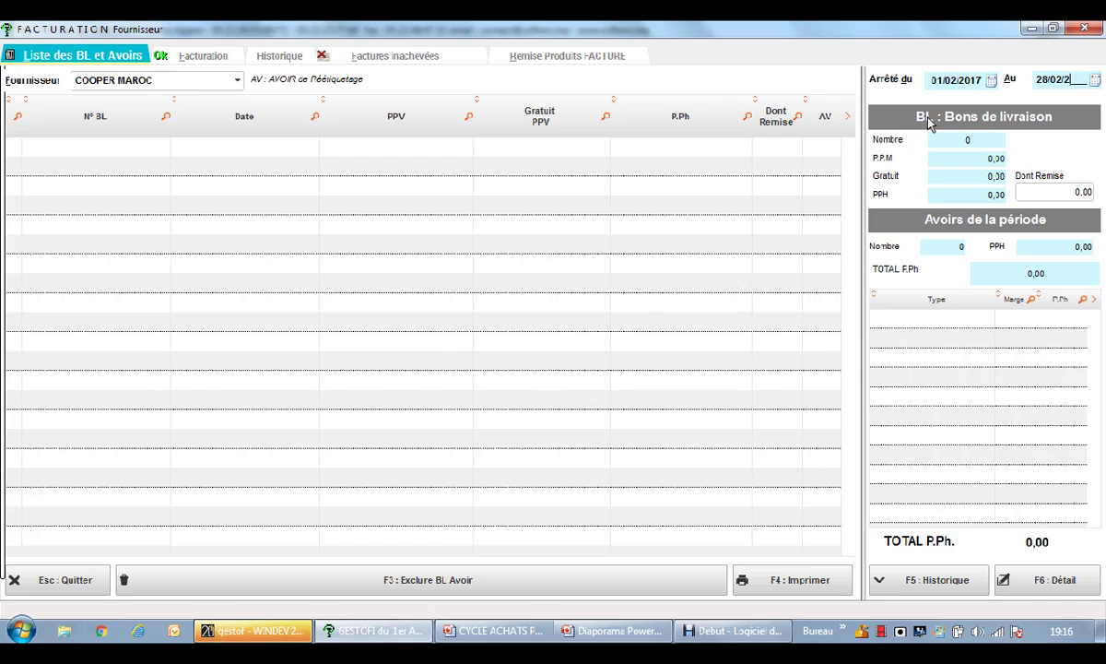
type("017")
key("Tab")
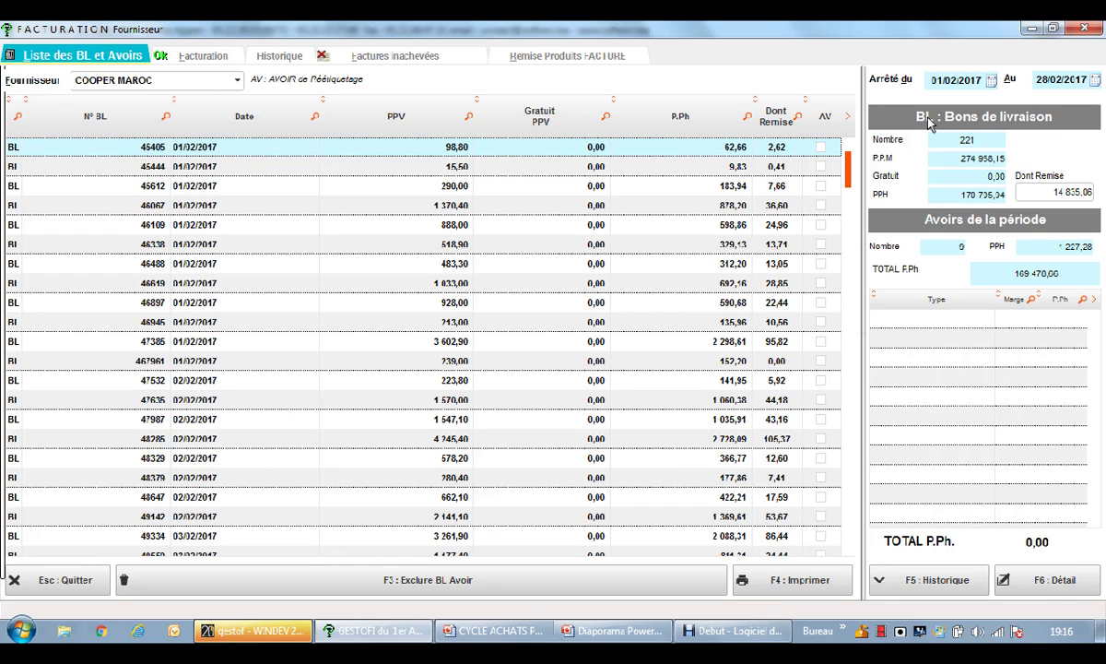
Look through the period's delivery notes and credit notes, and examine the number, PPH and total of the credit notes.
left_click(417, 282)
scroll(418, 285, "down", 4)
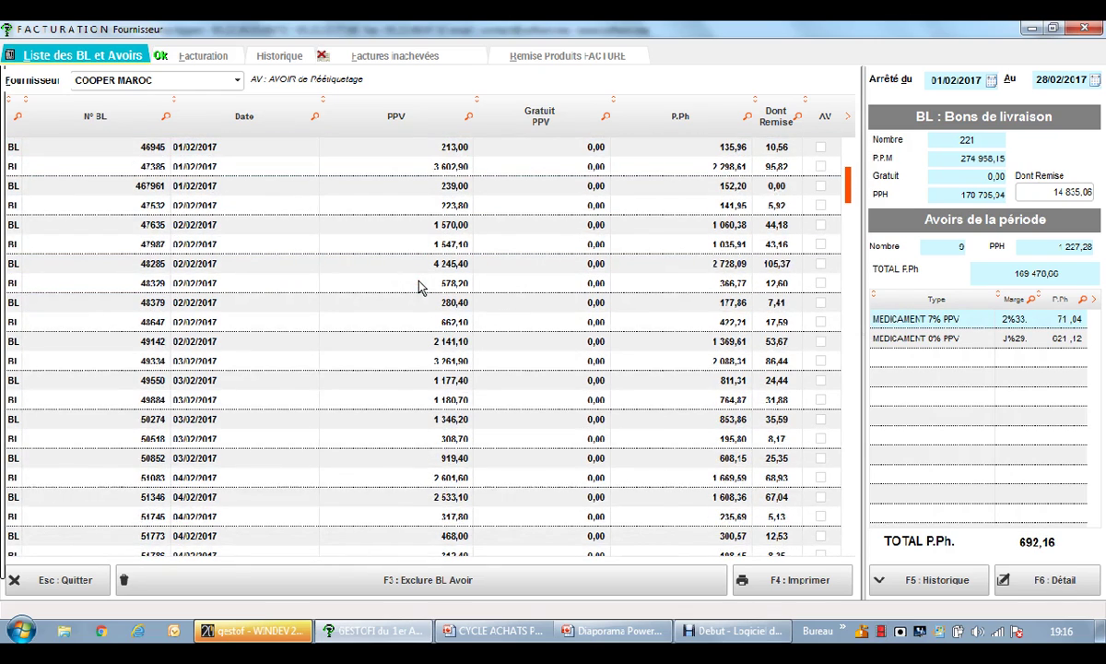
scroll(417, 285, "down", 7)
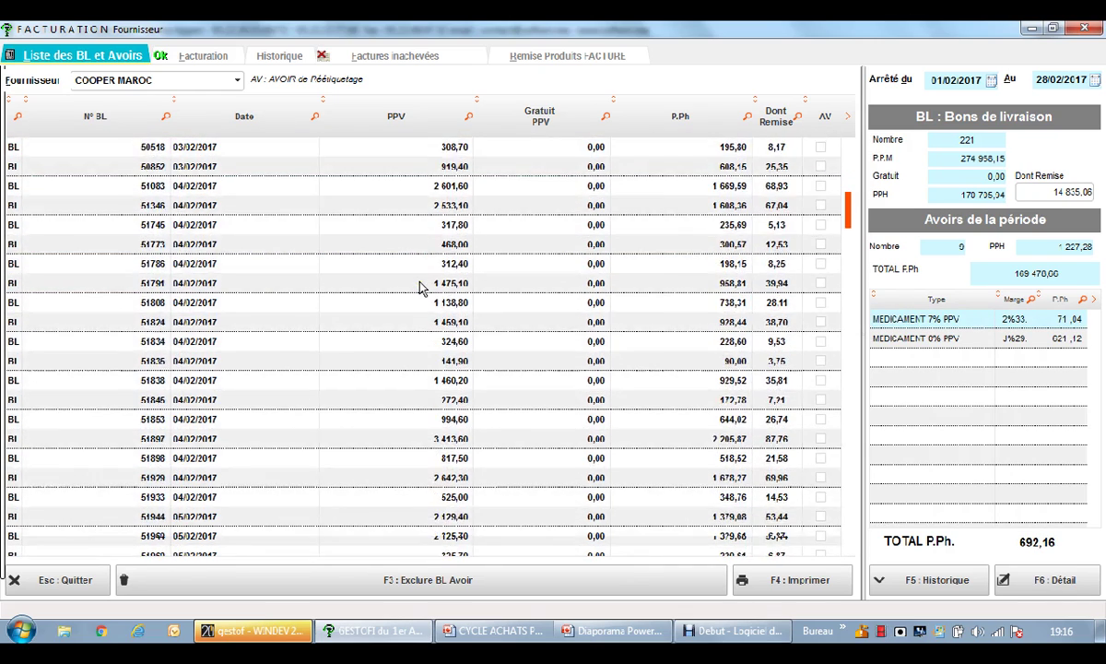
scroll(419, 288, "down", 7)
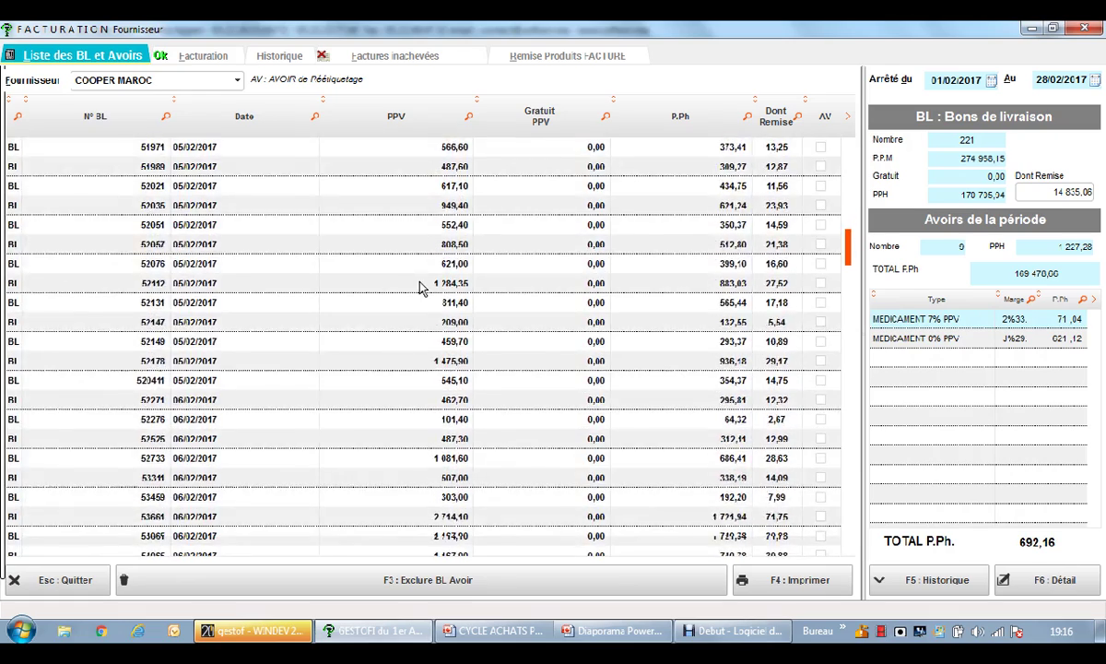
scroll(420, 287, "down", 9)
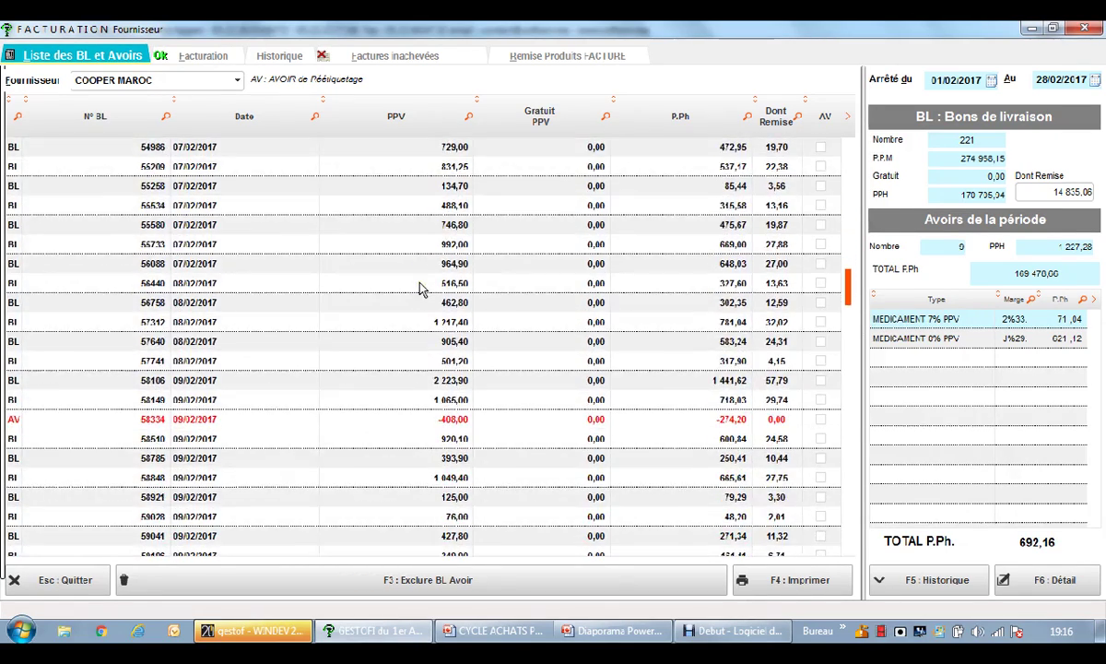
scroll(419, 288, "down", 3)
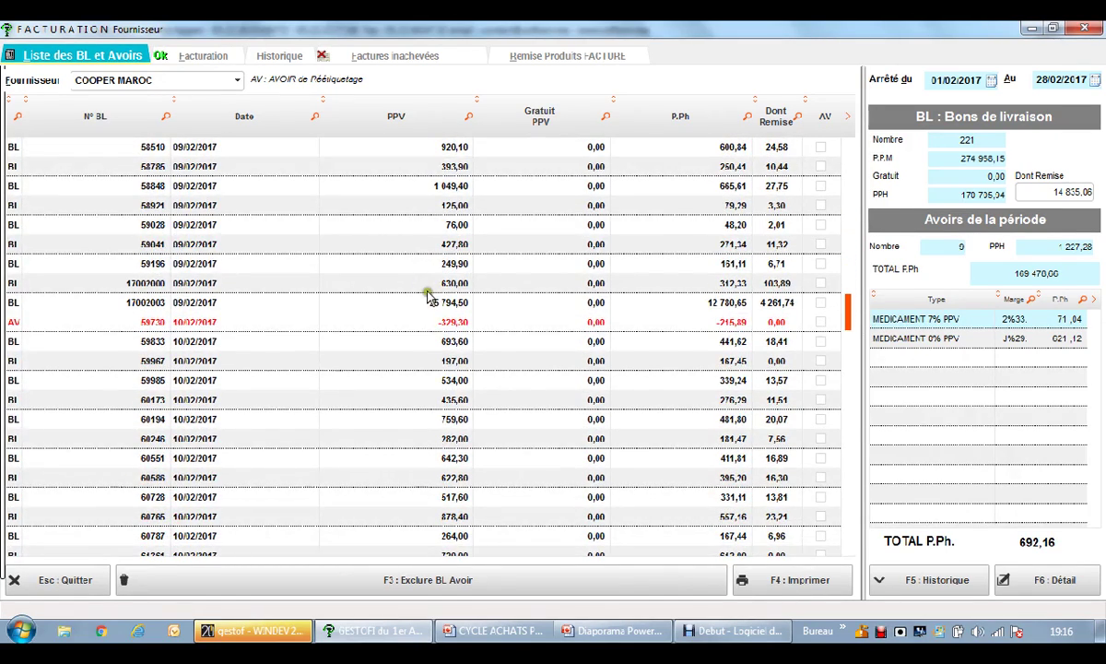
scroll(433, 313, "up", 1)
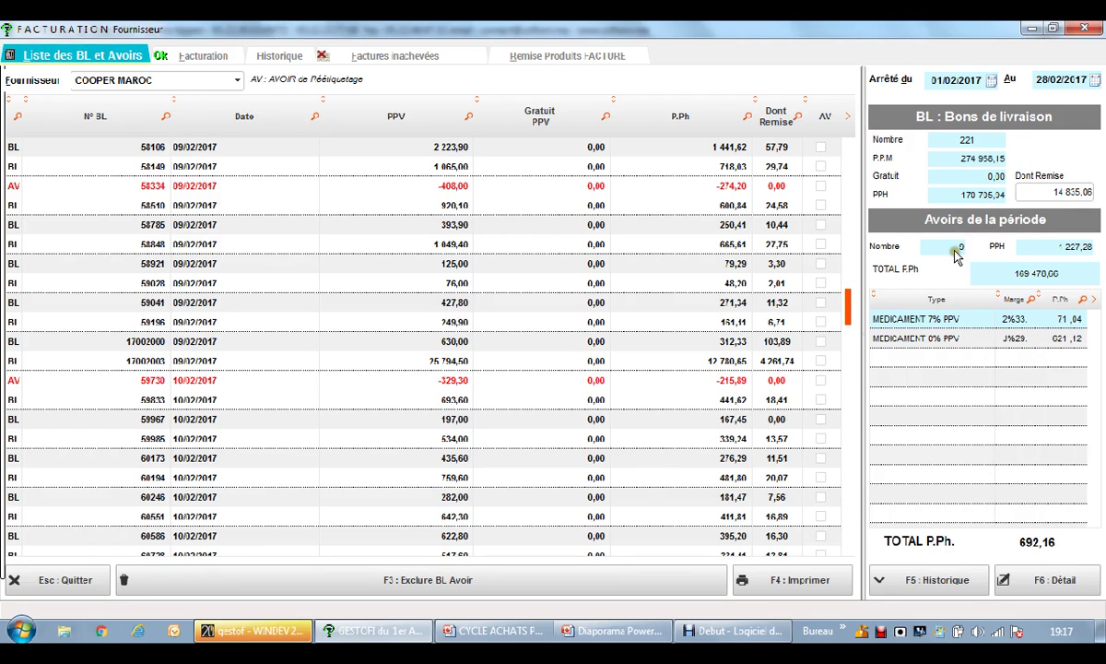
left_click(991, 270)
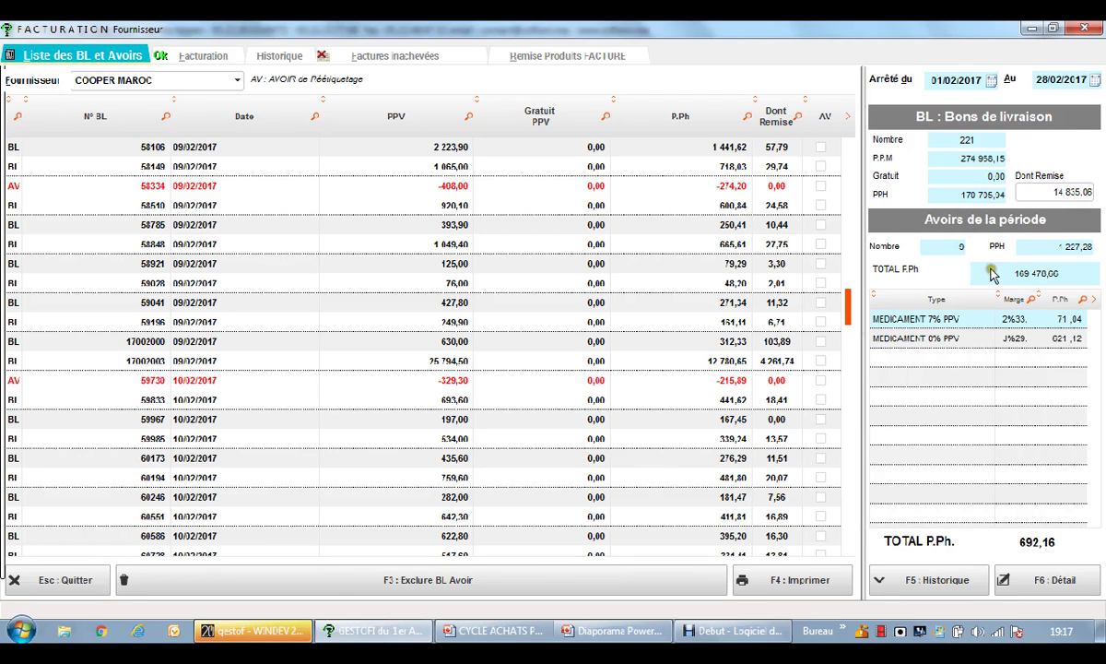
left_click(1059, 250)
Exclude the 10/02/2017 delivery note with a PPV of 534,00 from the invoice and confirm the exclusion.
left_click(369, 441)
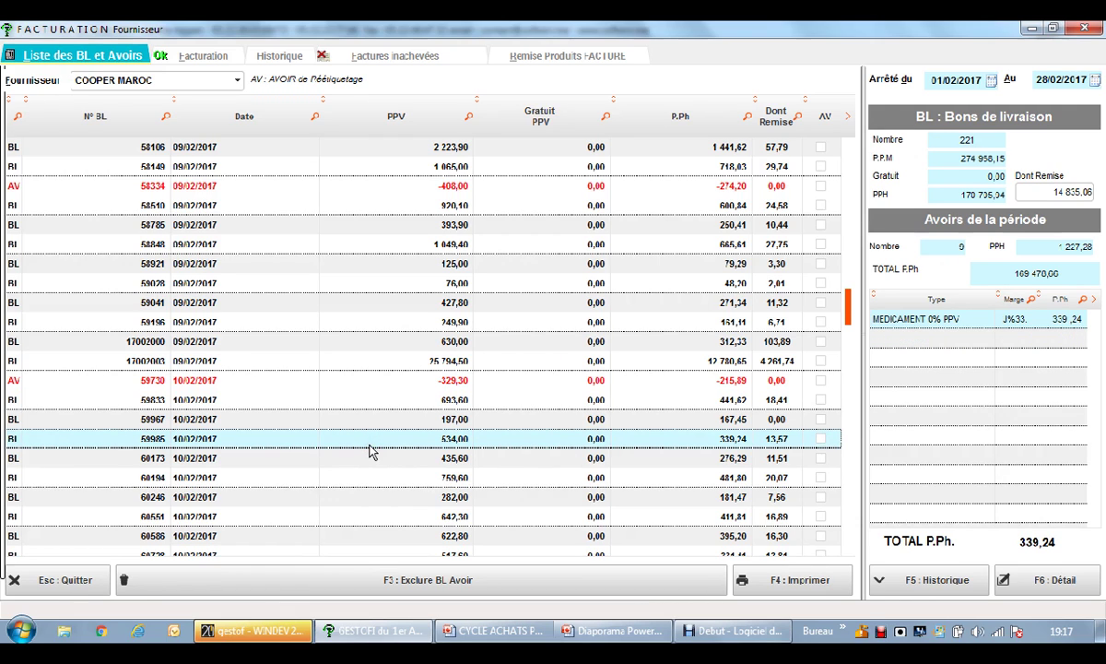
left_click(419, 581)
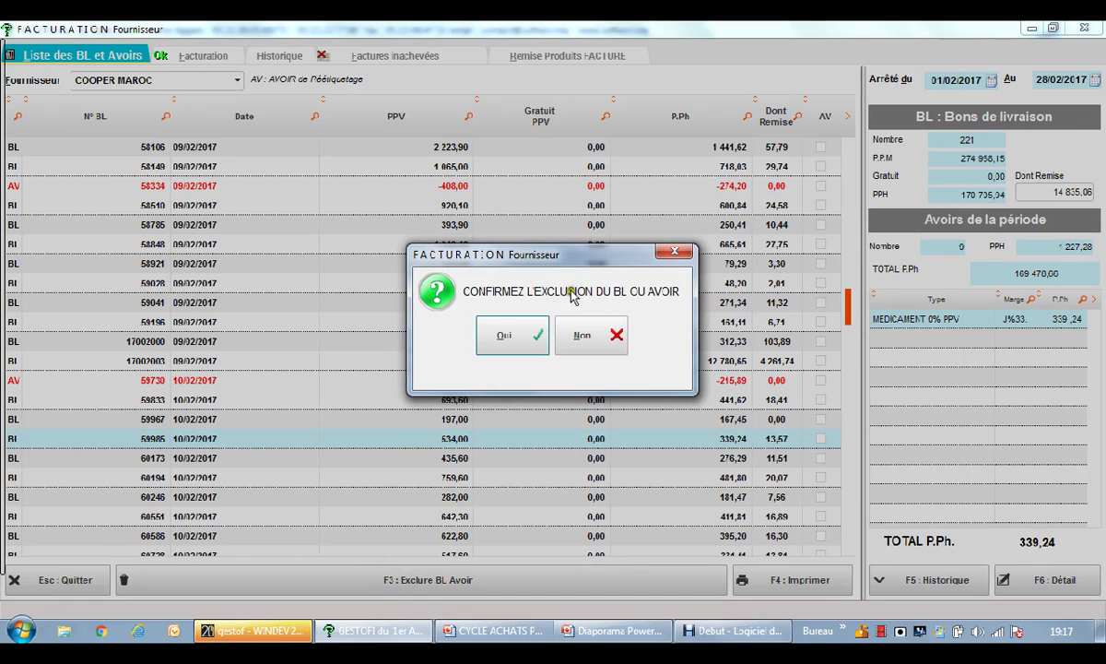
left_click(503, 334)
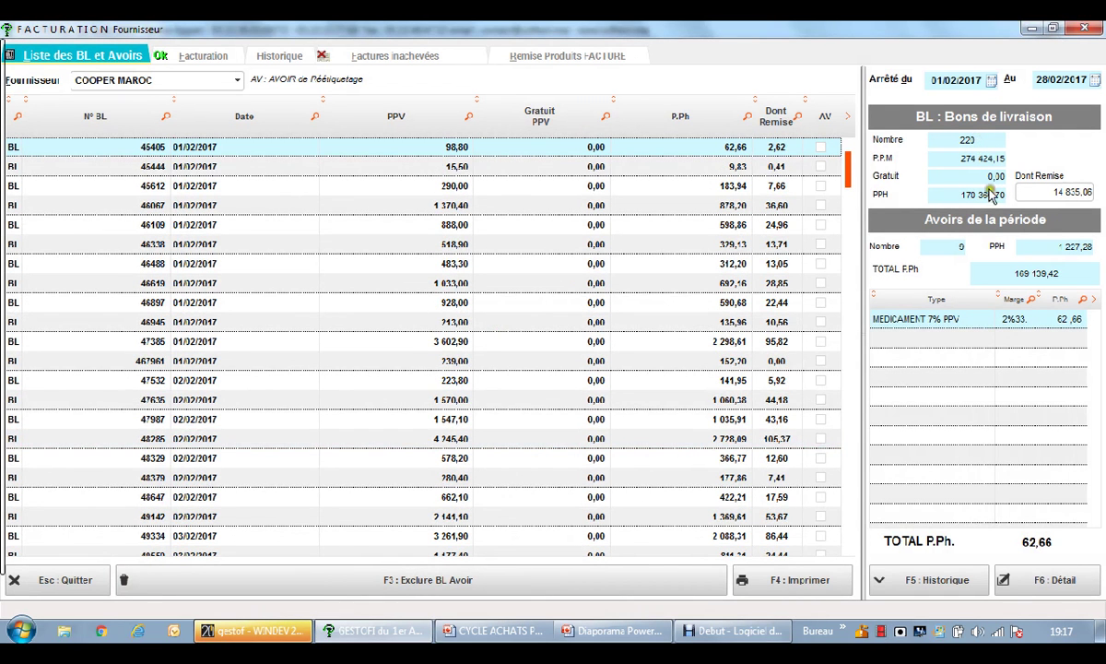
Examine the product-type breakdown of the 01/02/2017 delivery notes with PPV 213,00 and 3 602,90.
left_click(644, 322)
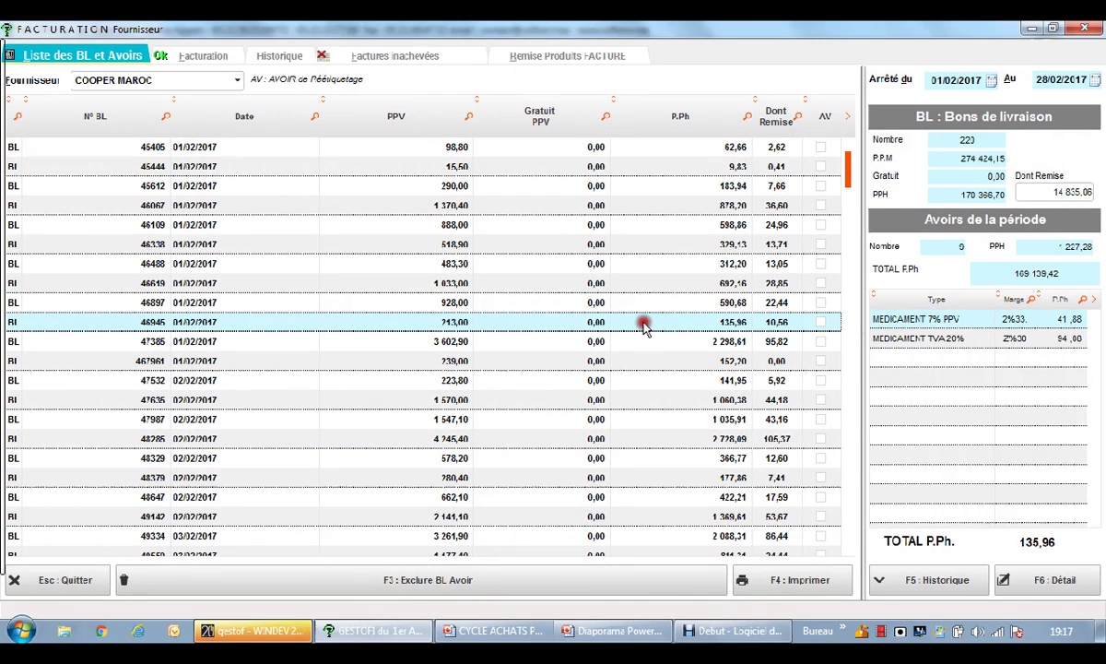
left_click(647, 341)
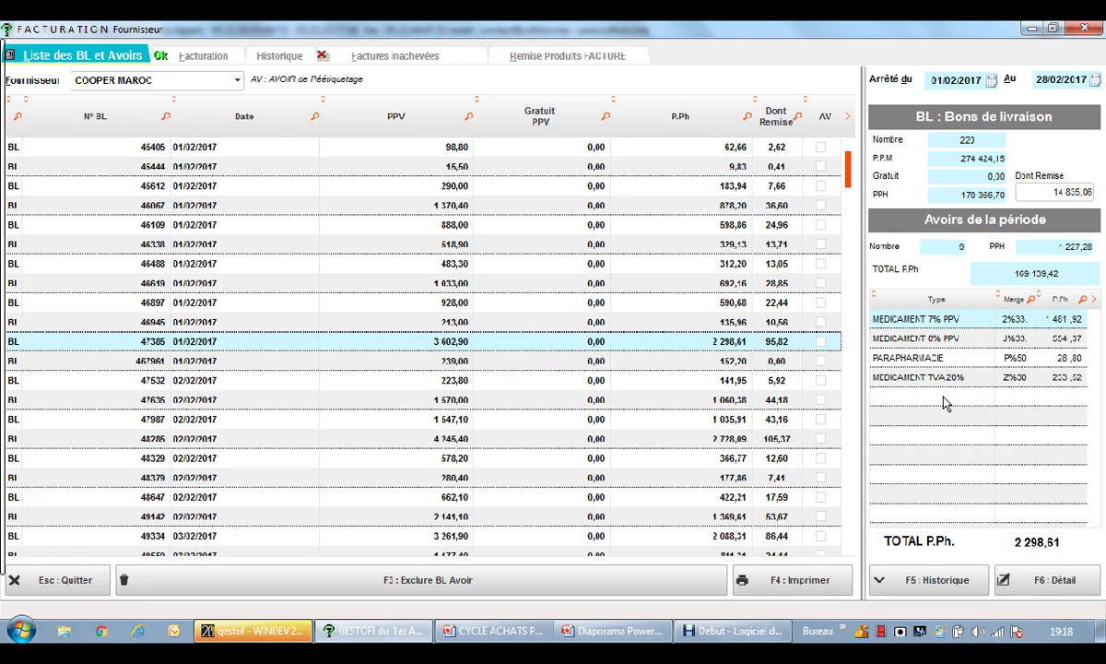
Open the invoicing summary and set a 1% discount on the MEDICAMENT 7% PPV line with margin 2%33.
left_click(222, 58)
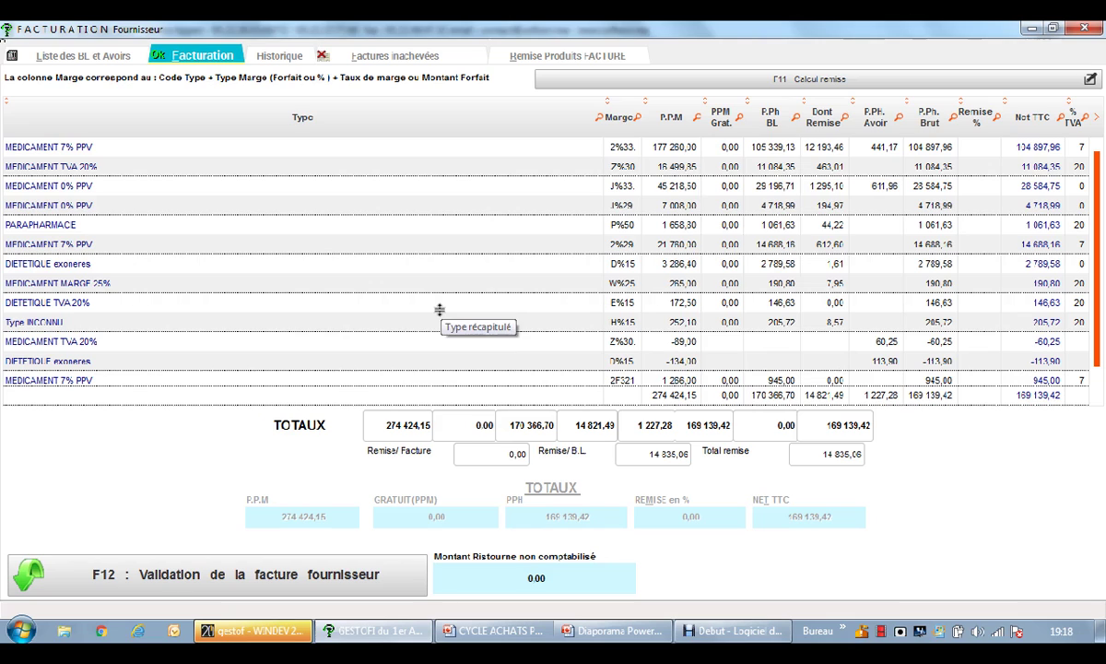
left_click(770, 149)
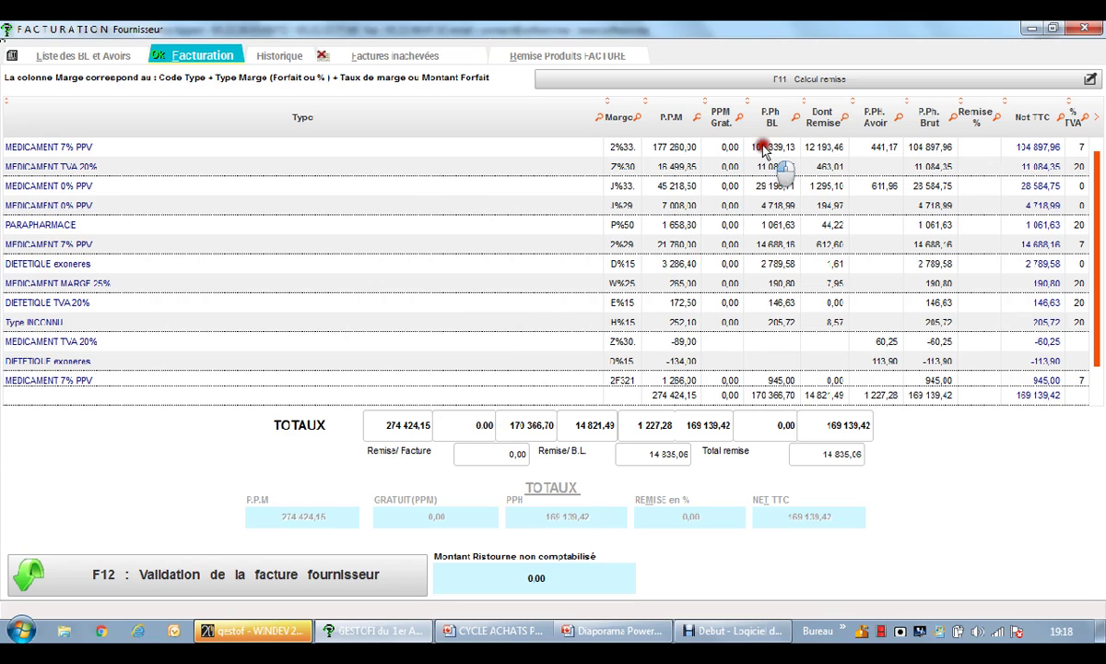
left_click(979, 150)
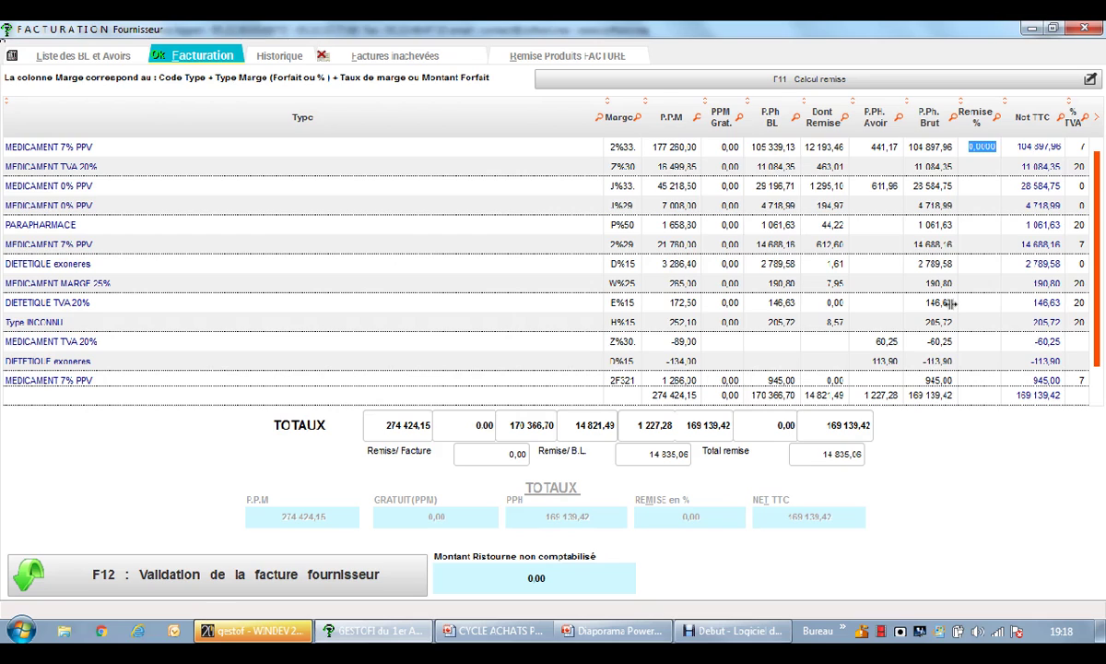
type("1")
key("Tab")
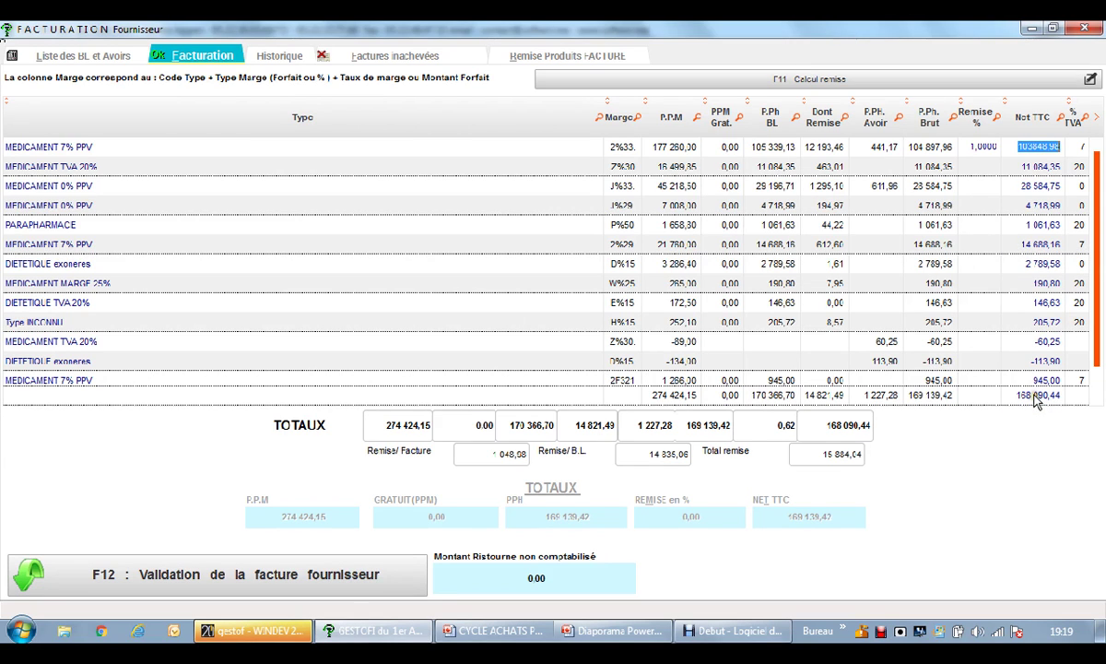
left_click(979, 341)
left_click(922, 321)
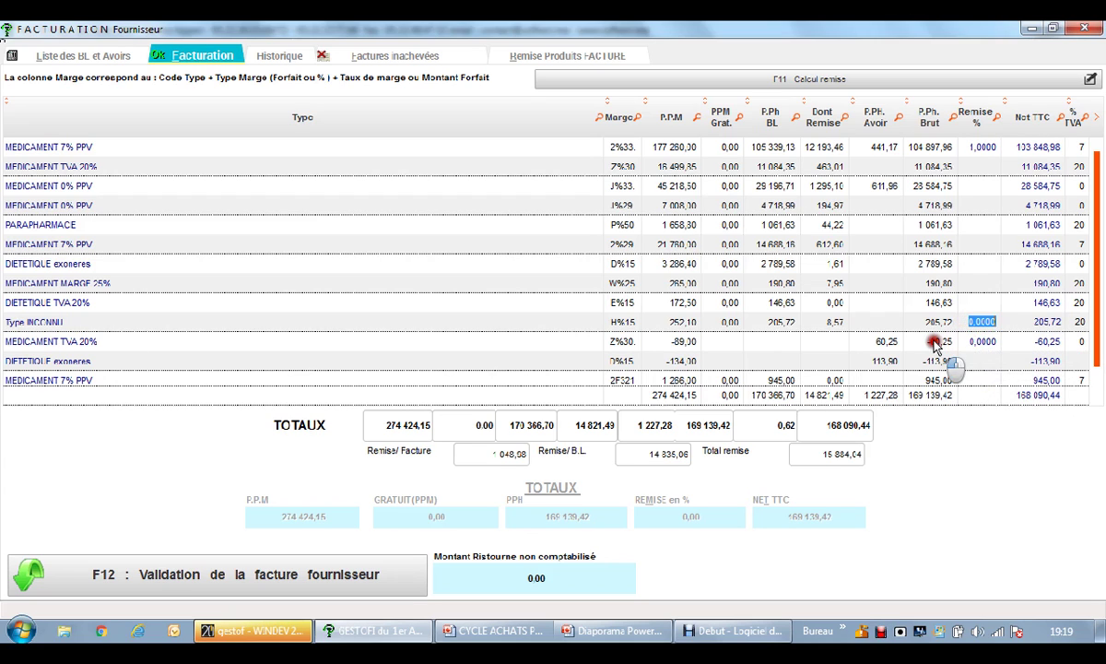
left_click(935, 343)
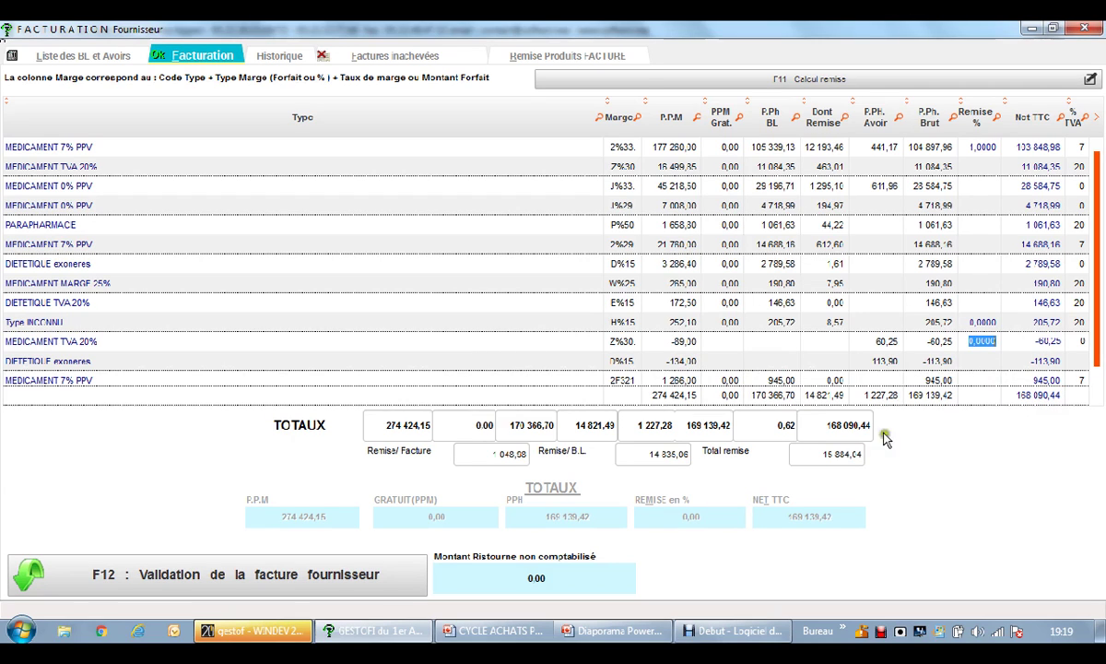
Try to validate the supplier invoice, agreeing to apply the discounted PPH purchase price to the covered products.
left_click(350, 585)
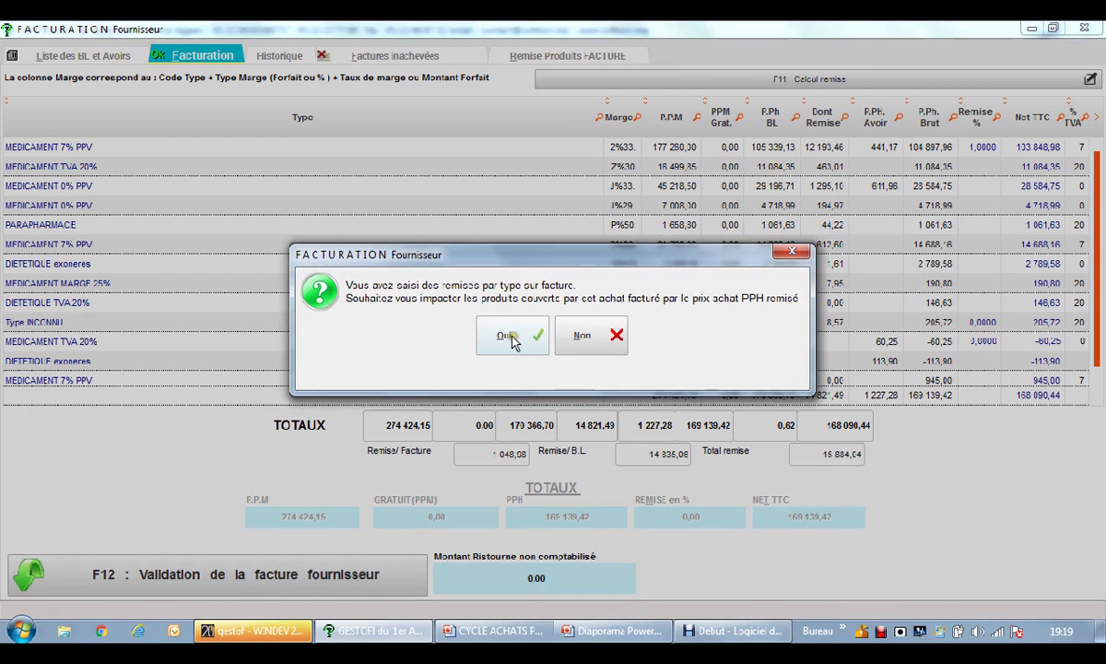
left_click(512, 341)
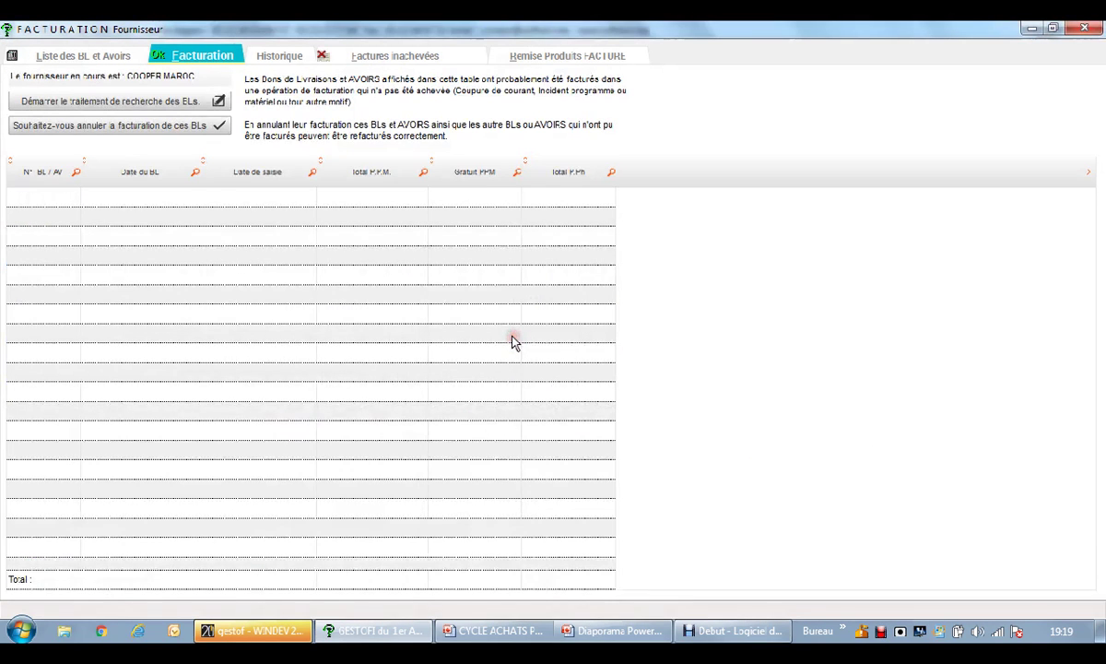
Return to the delivery and credit note list, reload it for the same period, and reopen the invoicing summary.
left_click(130, 54)
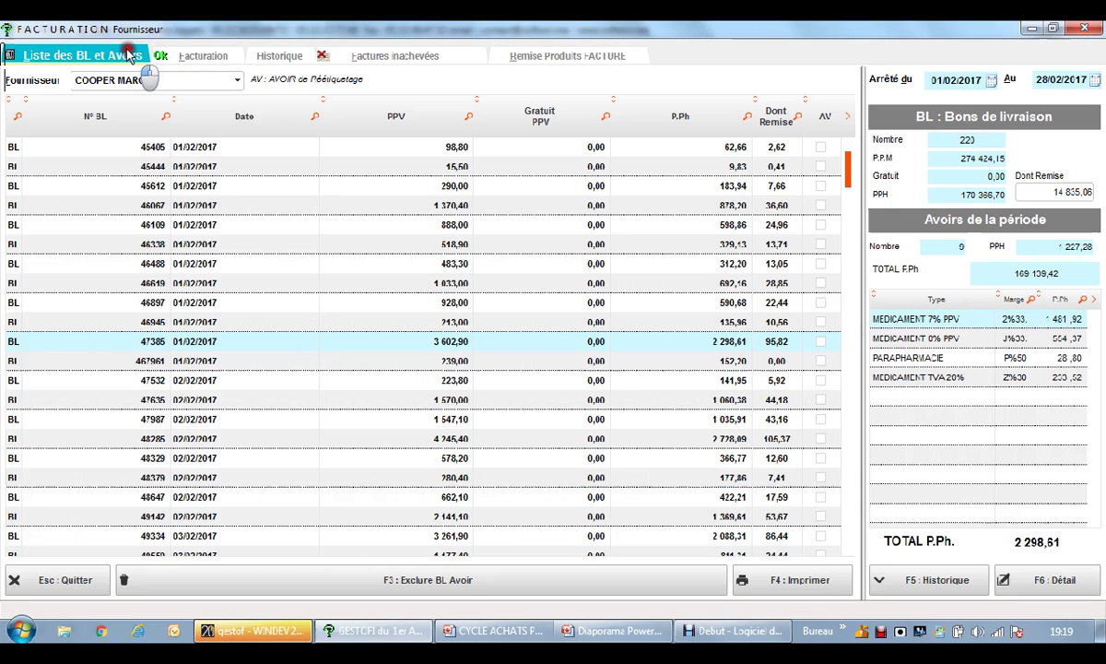
left_click(185, 52)
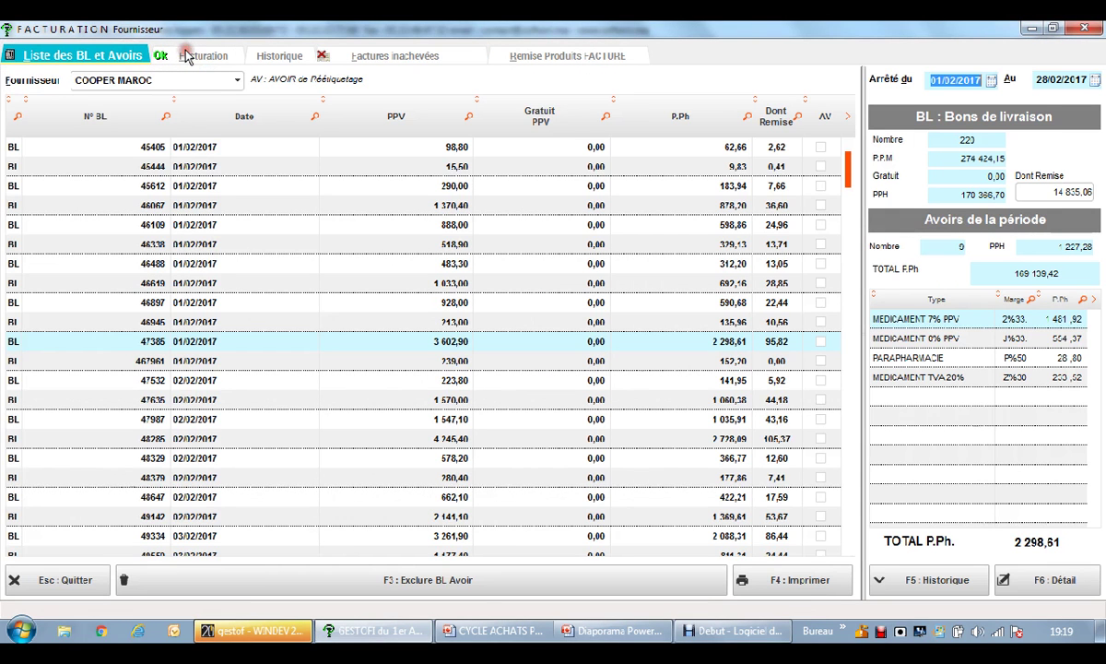
left_click(185, 51)
left_click(183, 54)
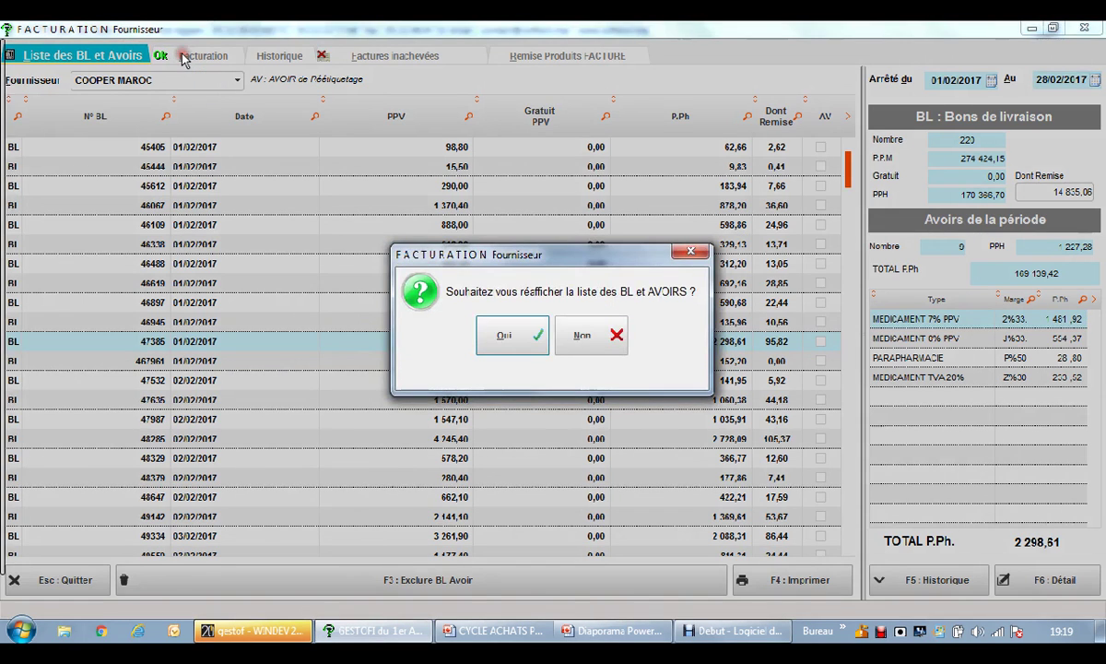
left_click(516, 331)
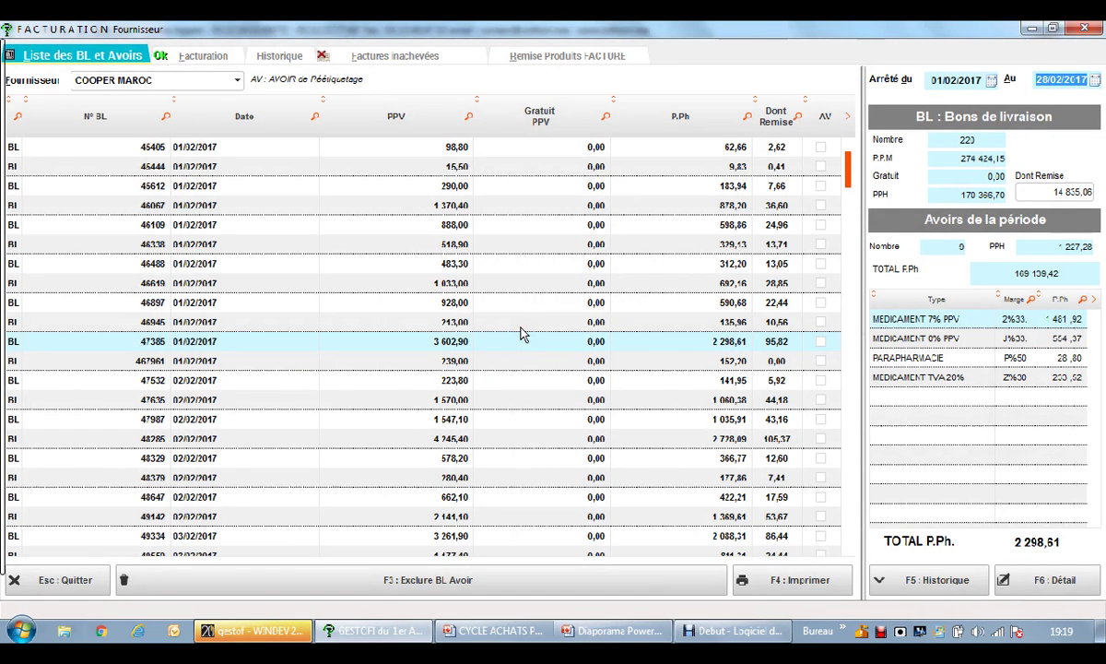
left_click(216, 55)
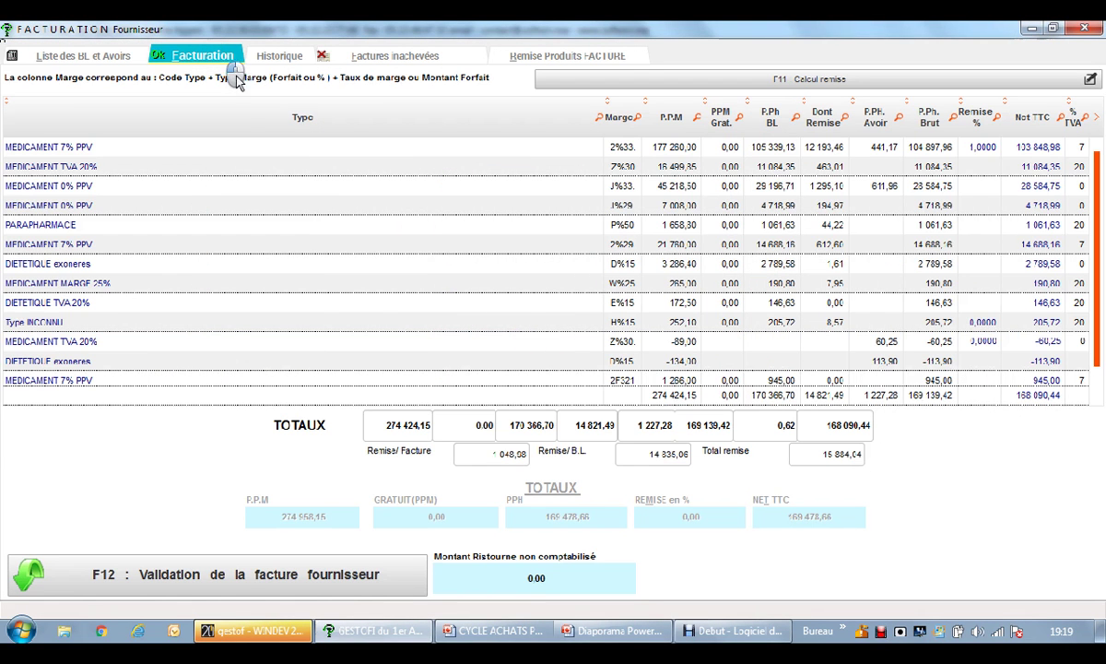
Start validating the supplier invoice with invoice number 5000 and invoice date 01/03/2017.
left_click(343, 573)
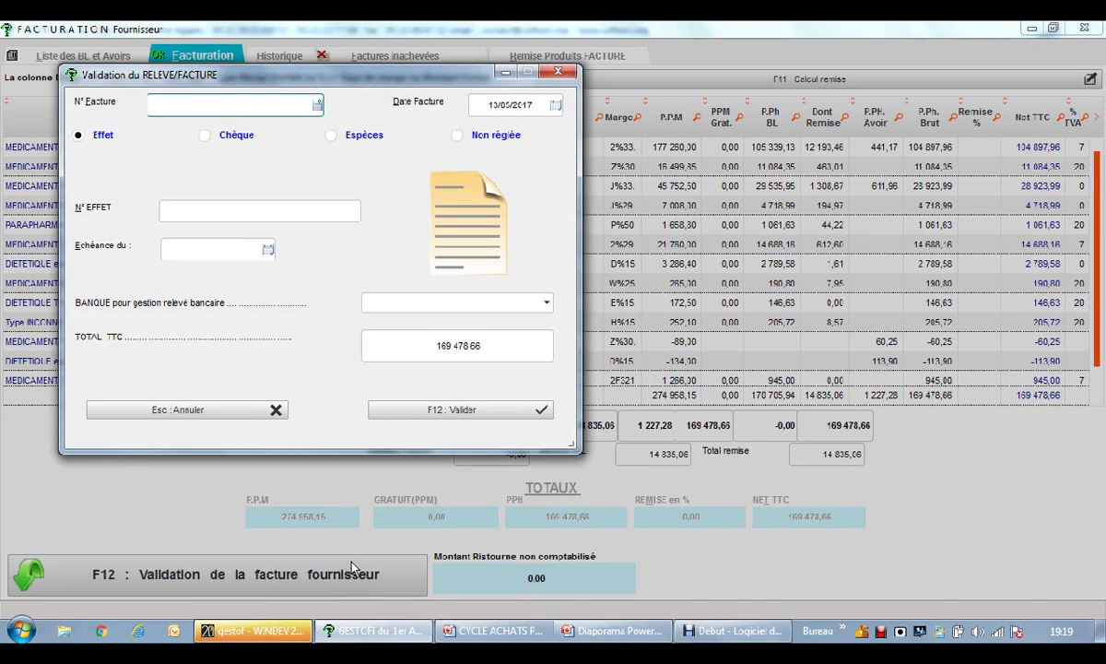
type("5000")
left_click(508, 106)
double_click(506, 107)
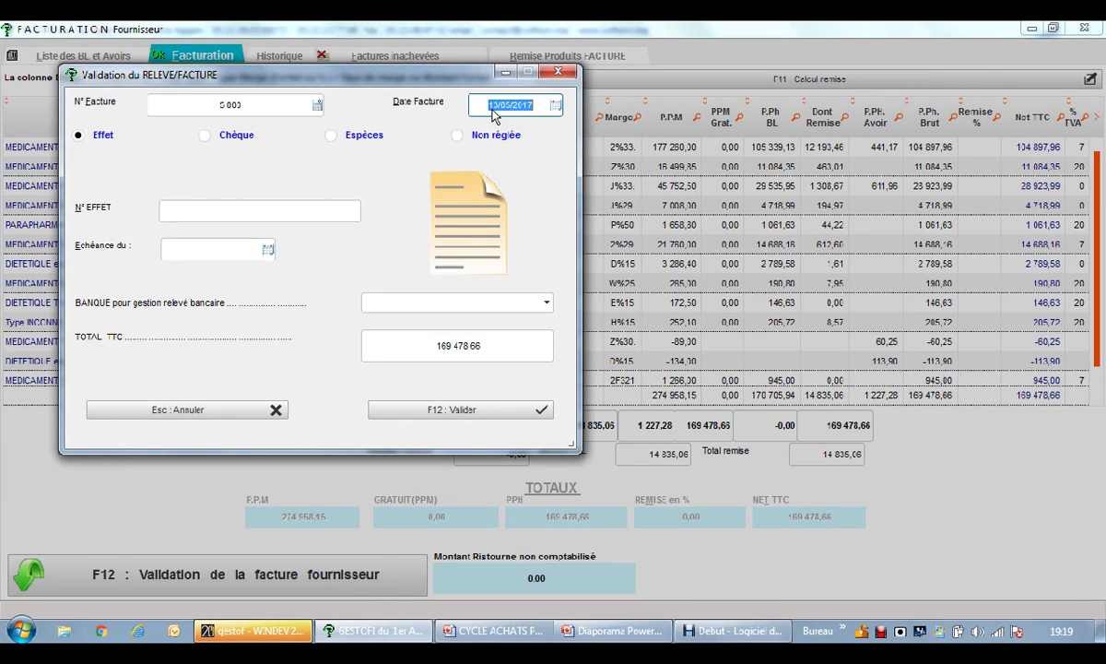
type("01/03/2017")
key("Tab")
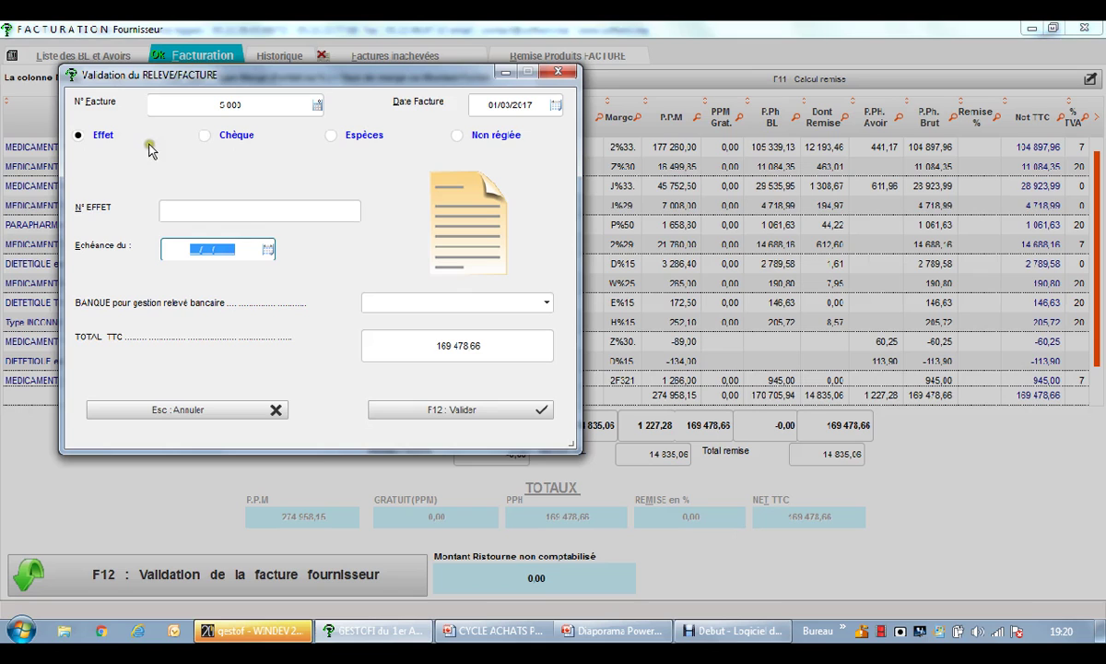
Complete the bill payment with due date 30/04/2017 and bill number 45455454, validate the invoice, and leave supplier invoicing.
left_click(189, 211)
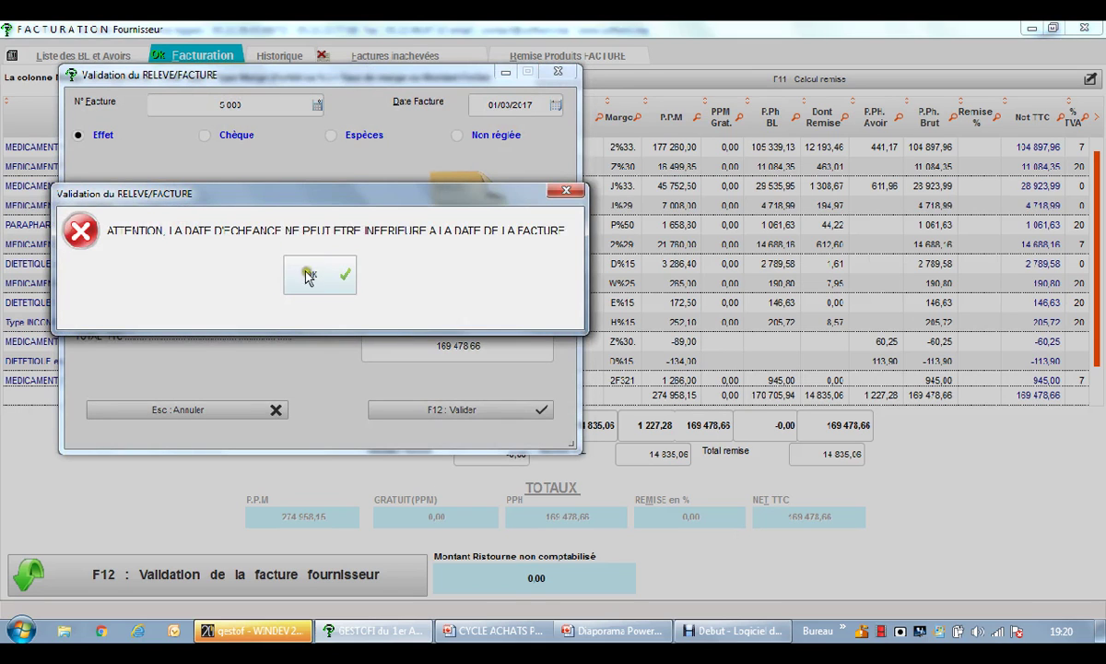
left_click(378, 274)
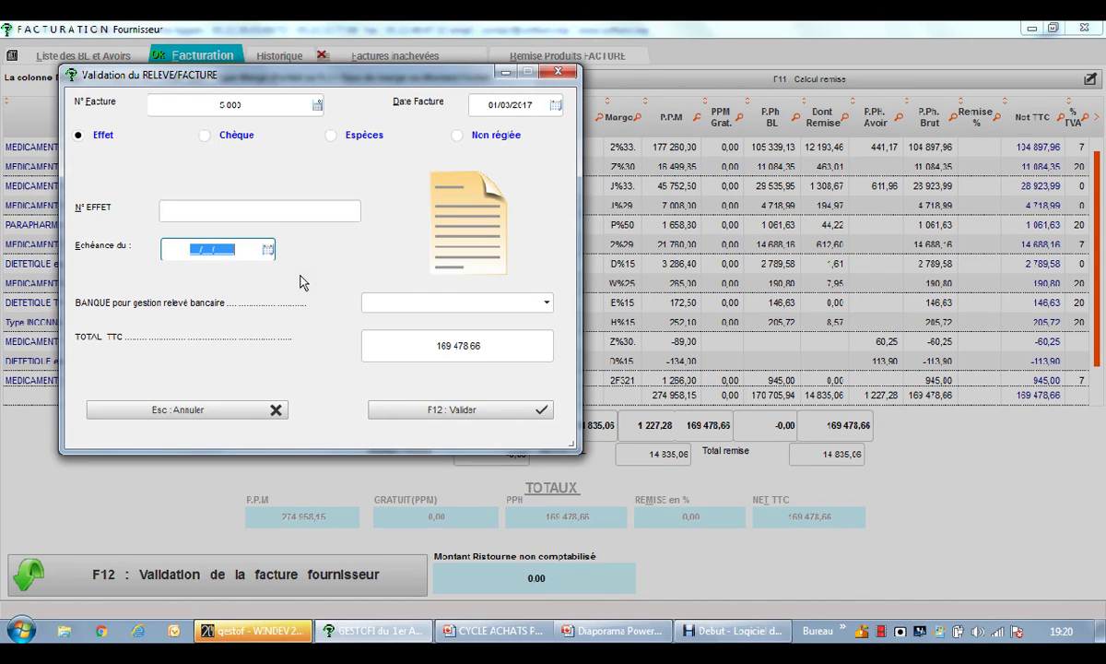
type("30042017")
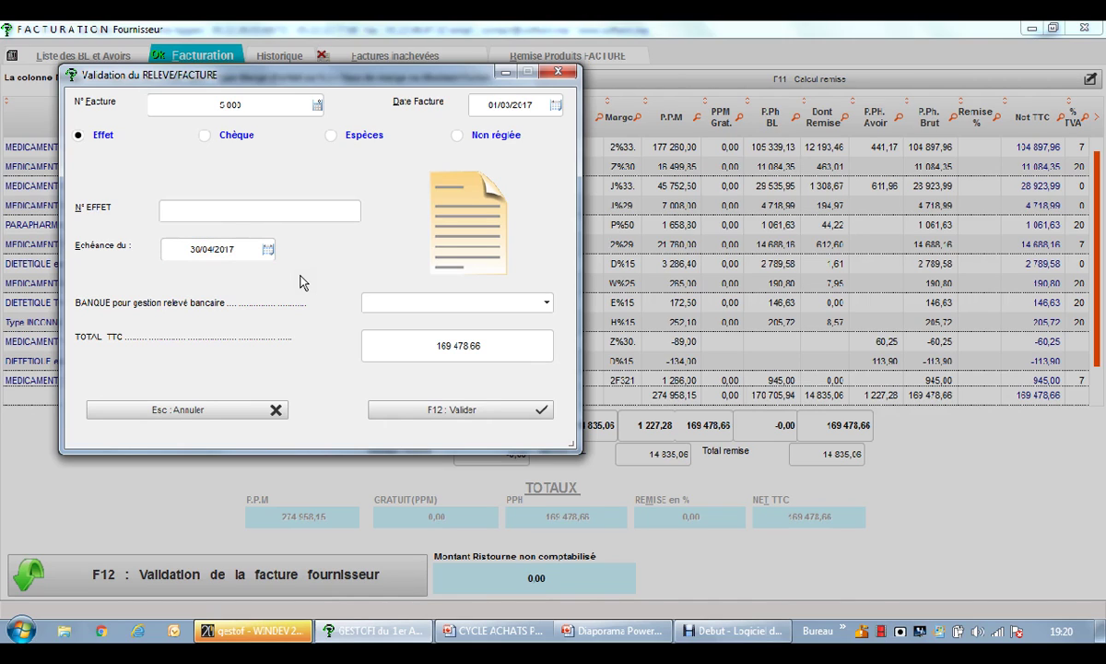
left_click(284, 207)
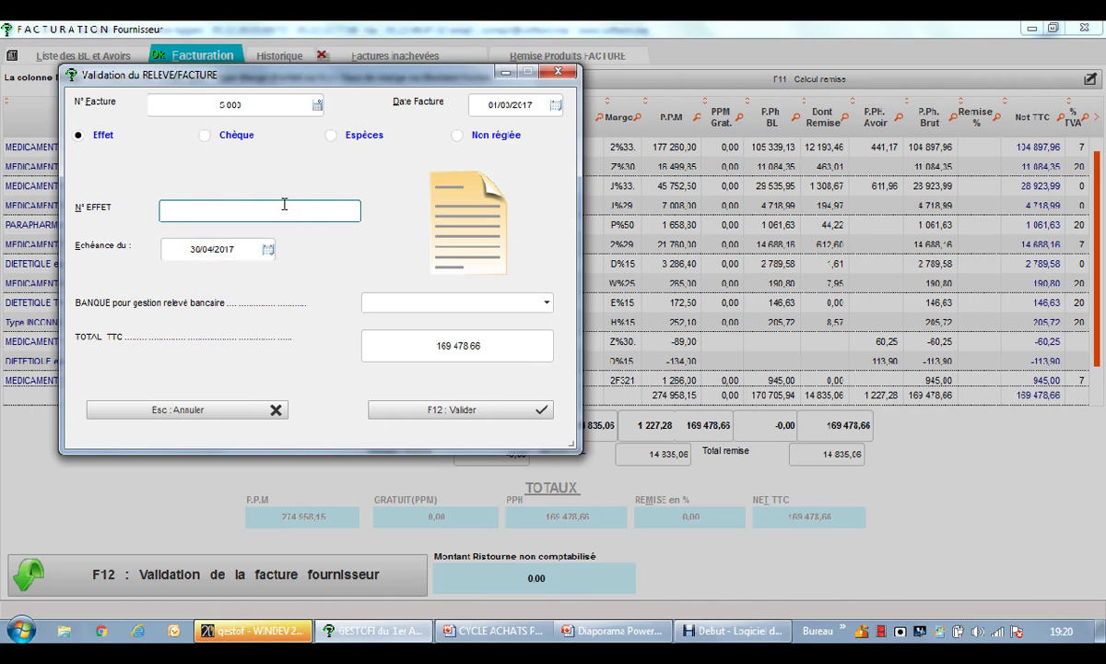
type("45455454")
left_click(431, 411)
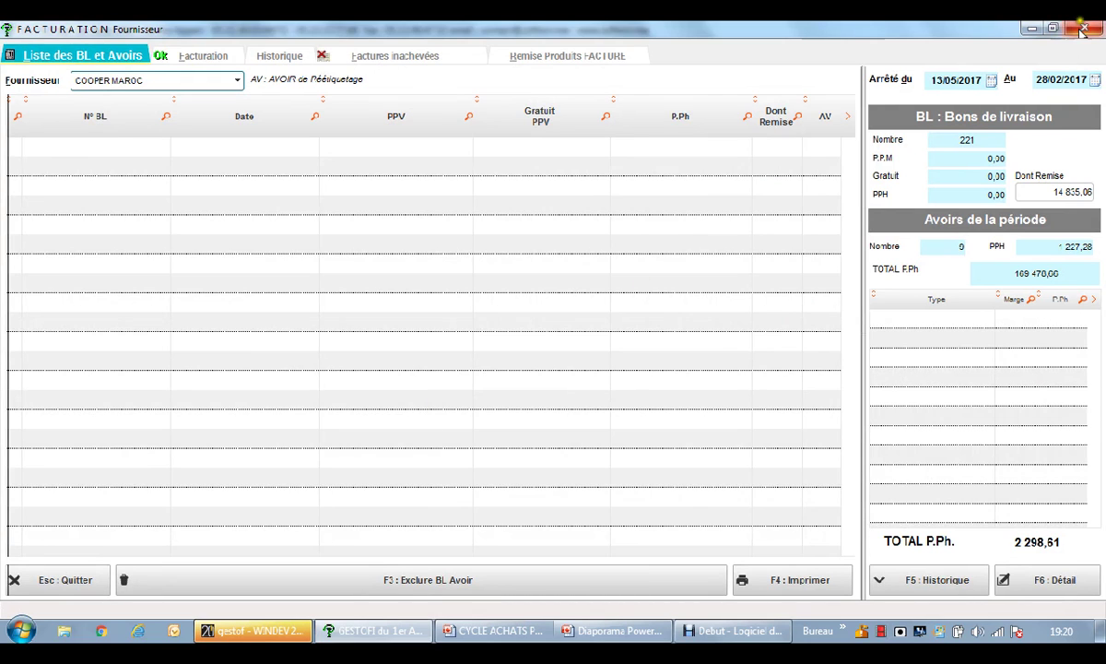
left_click(1031, 29)
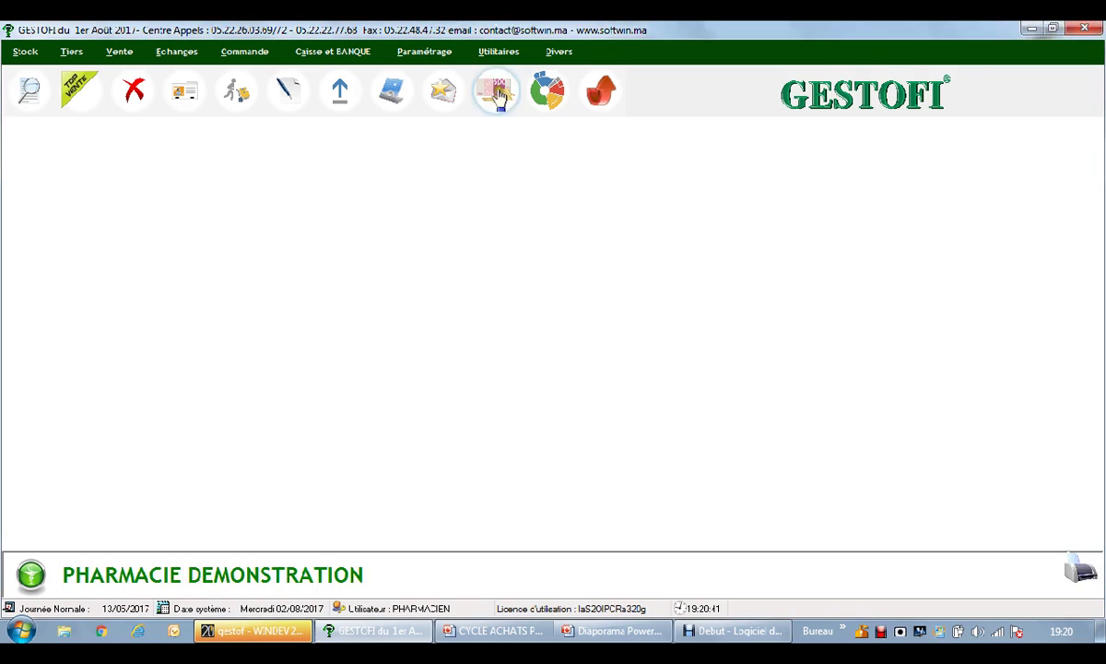
Open the supplier invoice consultation and filter it to COOPER MAROC for the period starting 01/01/2017.
left_click(255, 51)
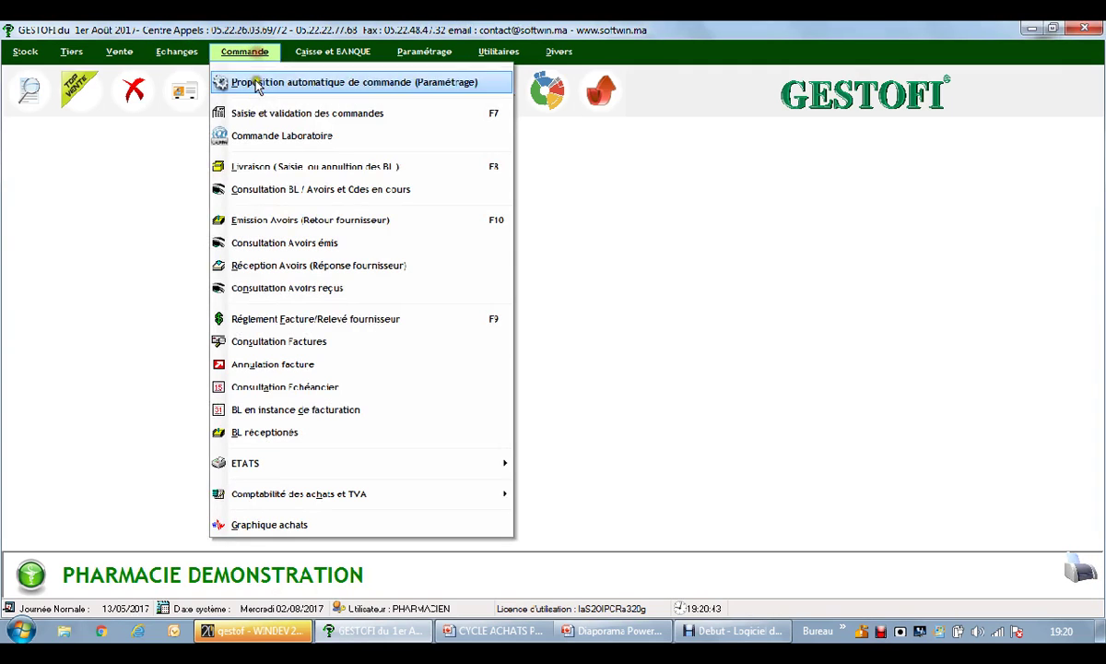
left_click(278, 341)
left_click(234, 59)
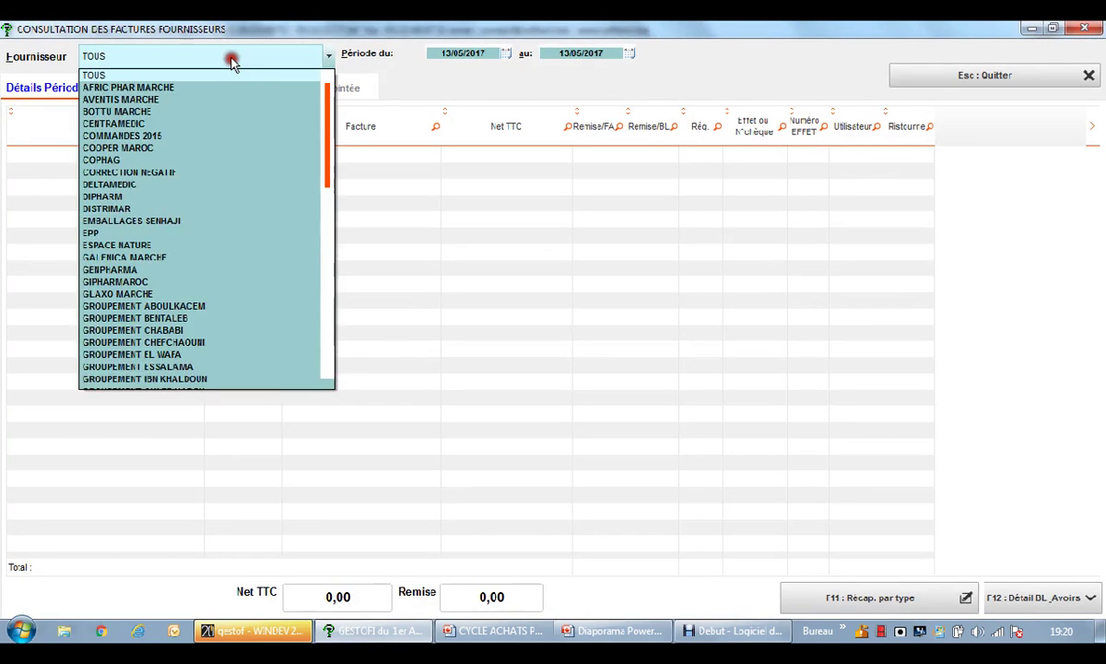
key("c")
key("c")
key("c")
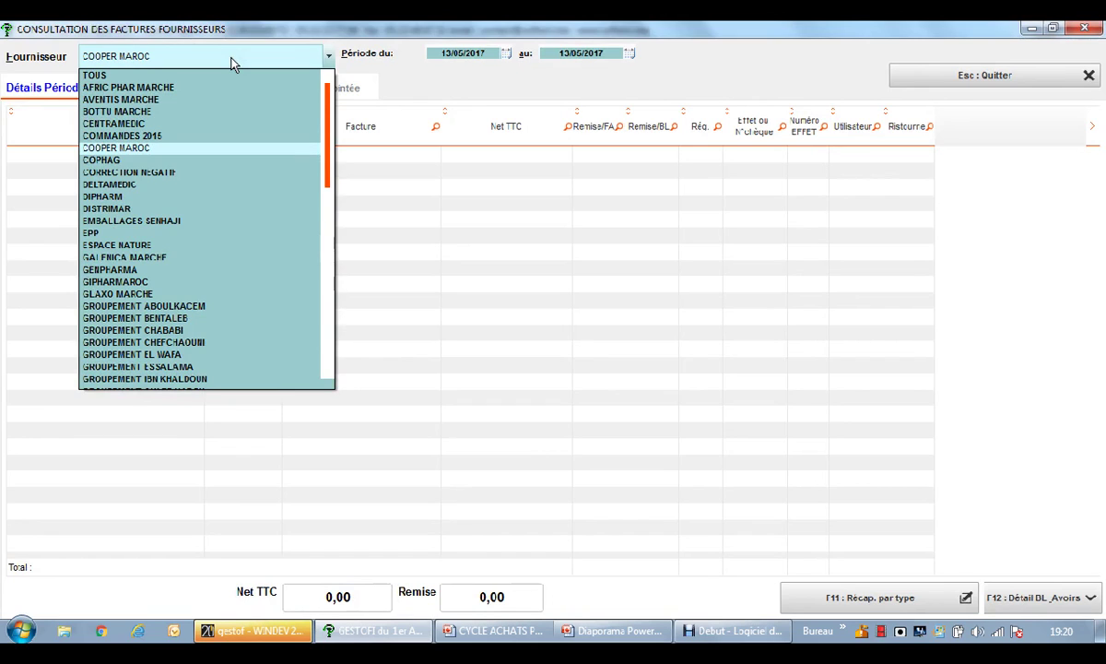
left_click(424, 55)
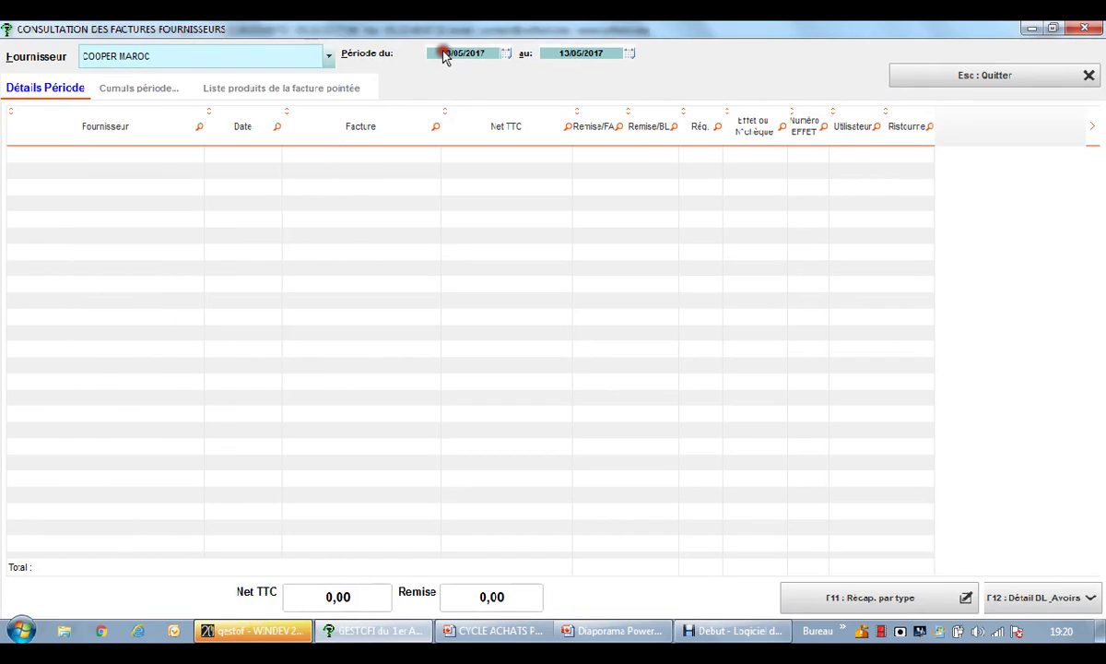
type("01012017")
key("Tab")
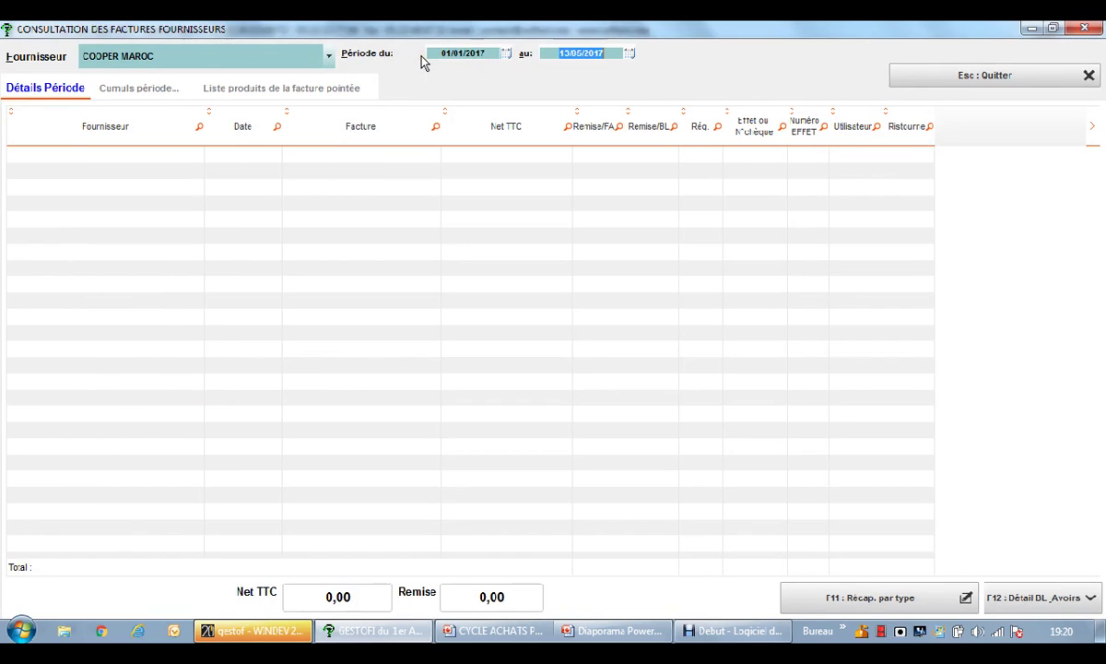
Examine the product-type summary of COOPER MAROC invoice 5000 dated 01/03/2017.
left_click(417, 154)
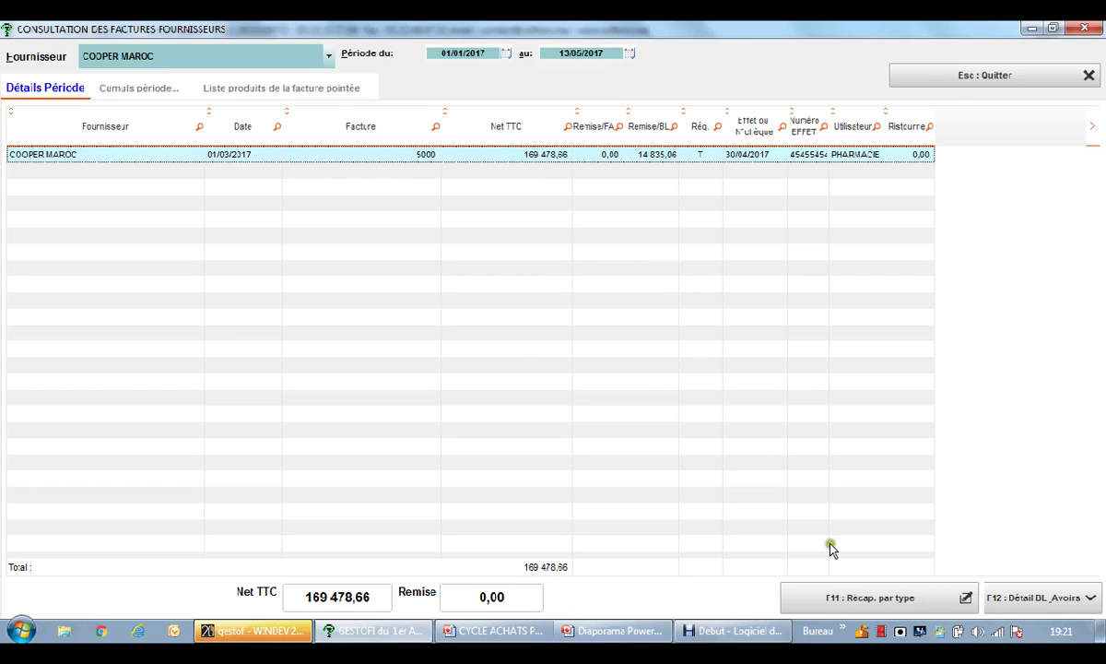
left_click(883, 597)
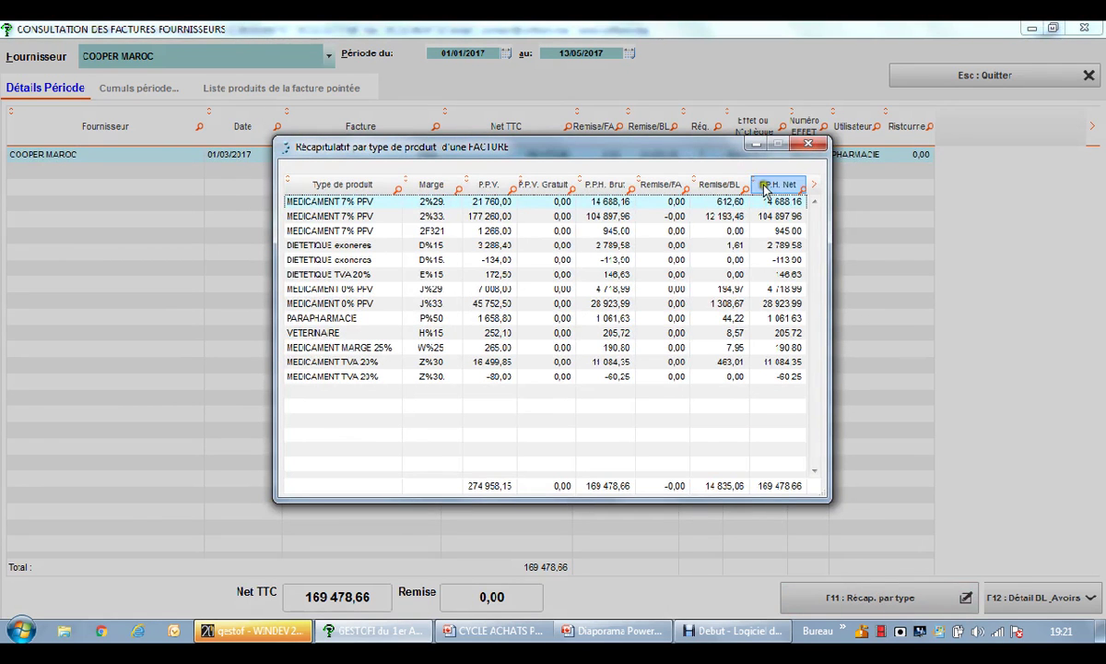
left_click(809, 148)
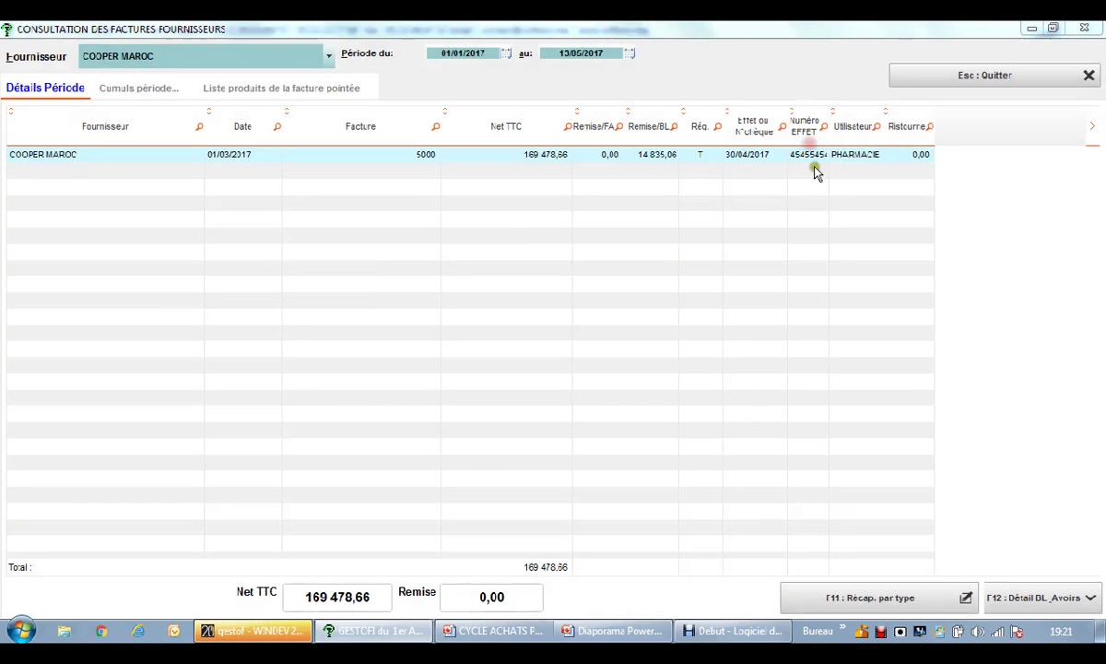
Review the invoice's delivery and credit notes, examine the products of delivery note 75586 dated 21/02/2017, and leave the consultation.
left_click(1052, 604)
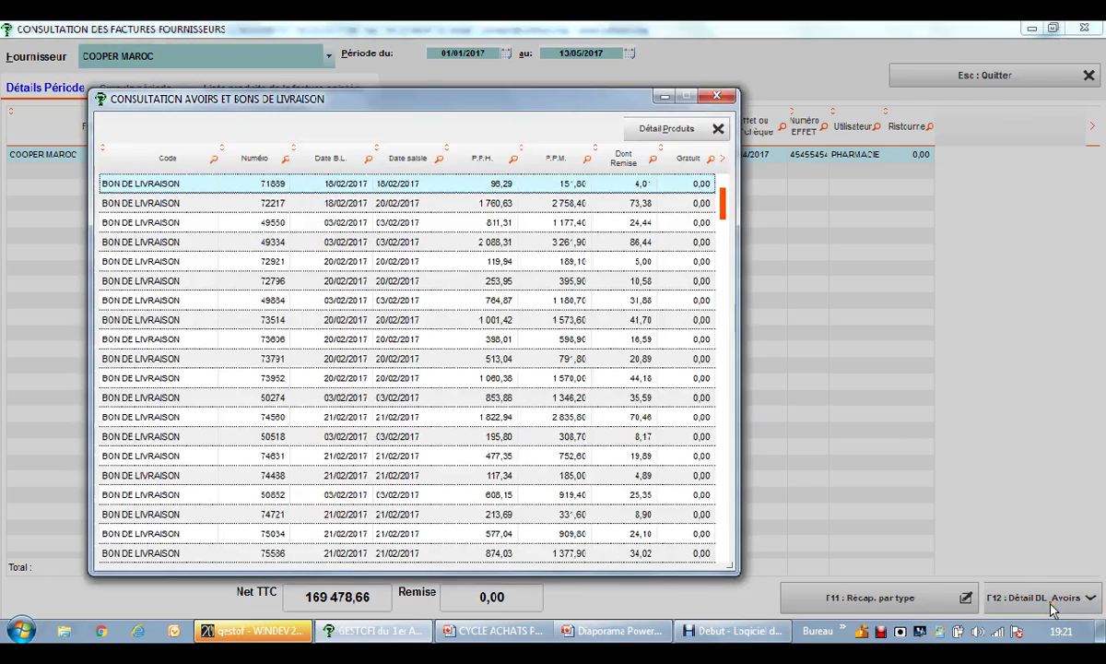
left_click(491, 339)
scroll(491, 339, "down", 4)
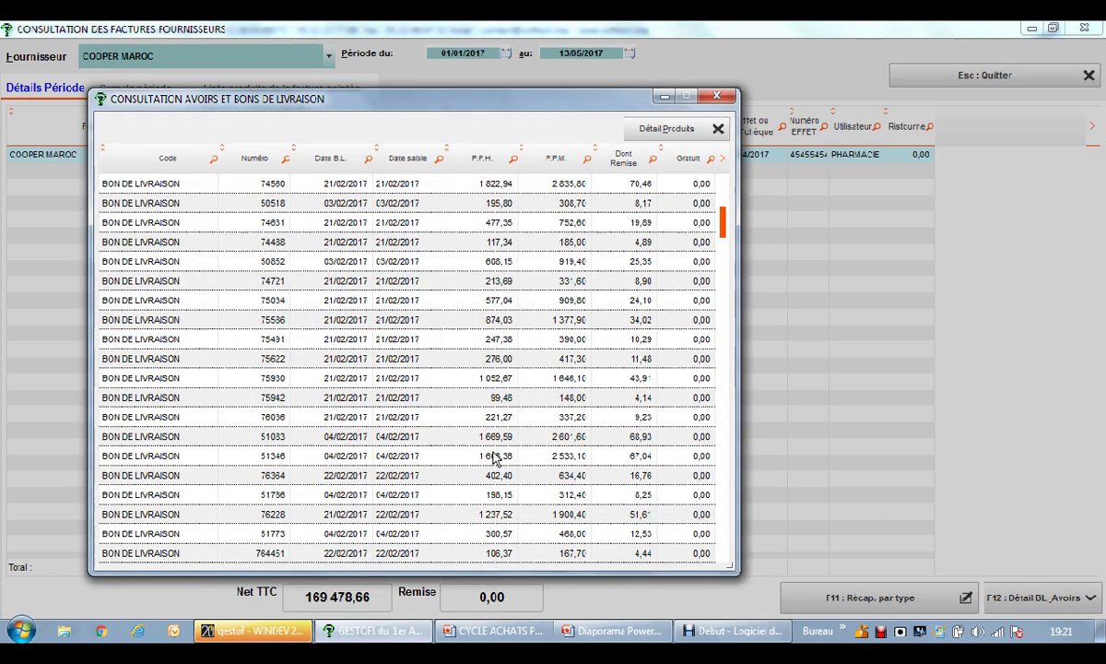
left_click(381, 320)
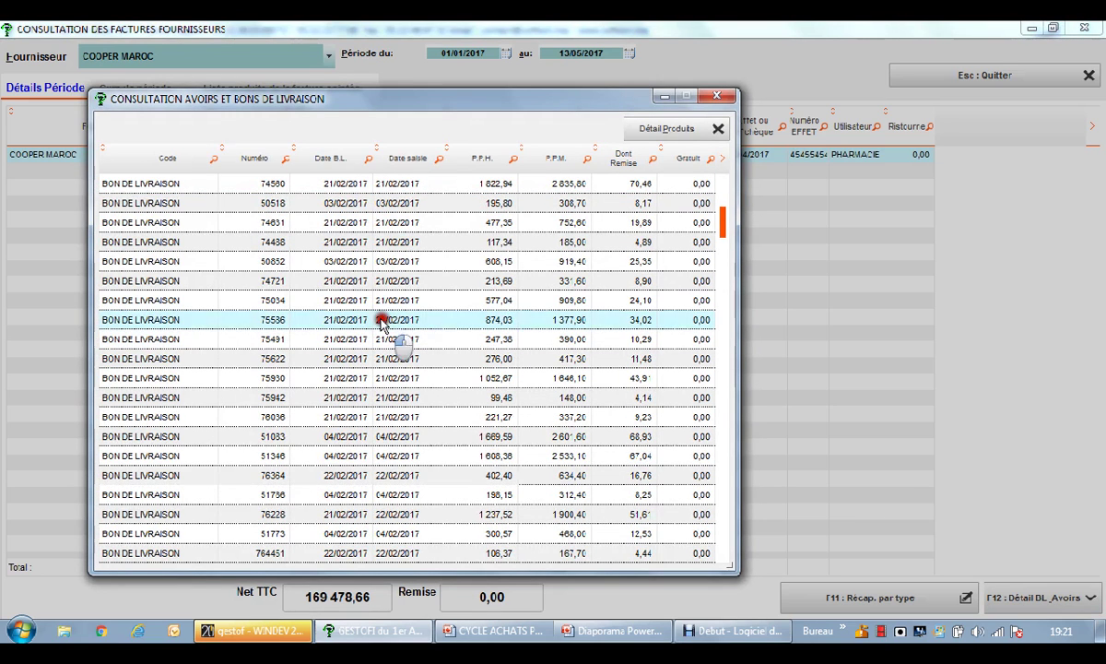
left_click(656, 130)
left_click(409, 293)
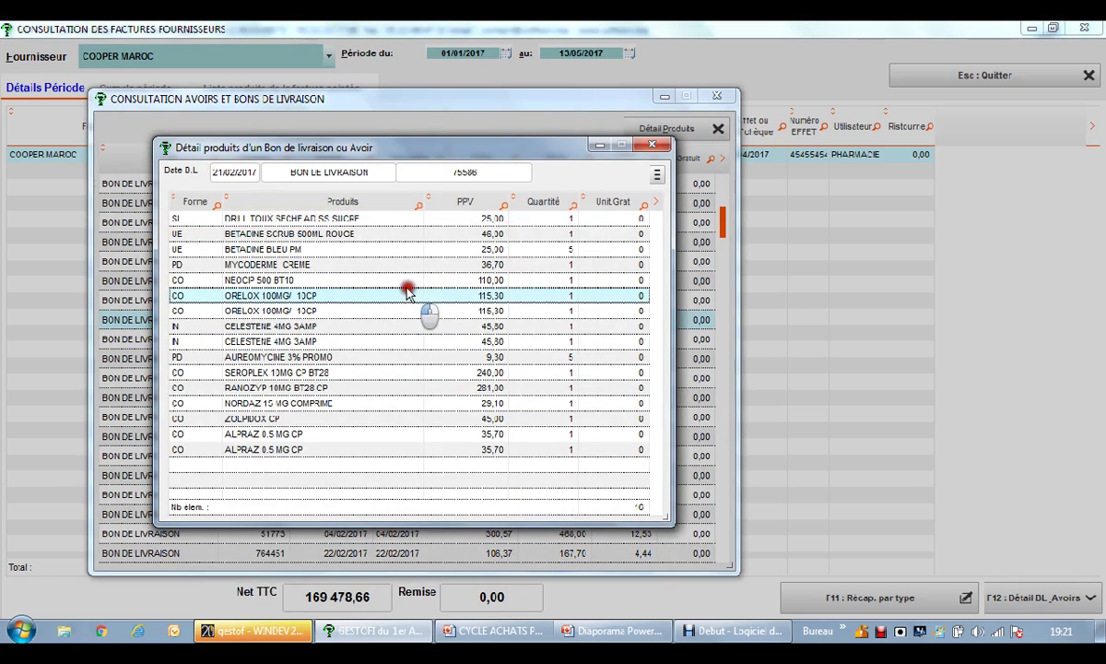
left_click(373, 371)
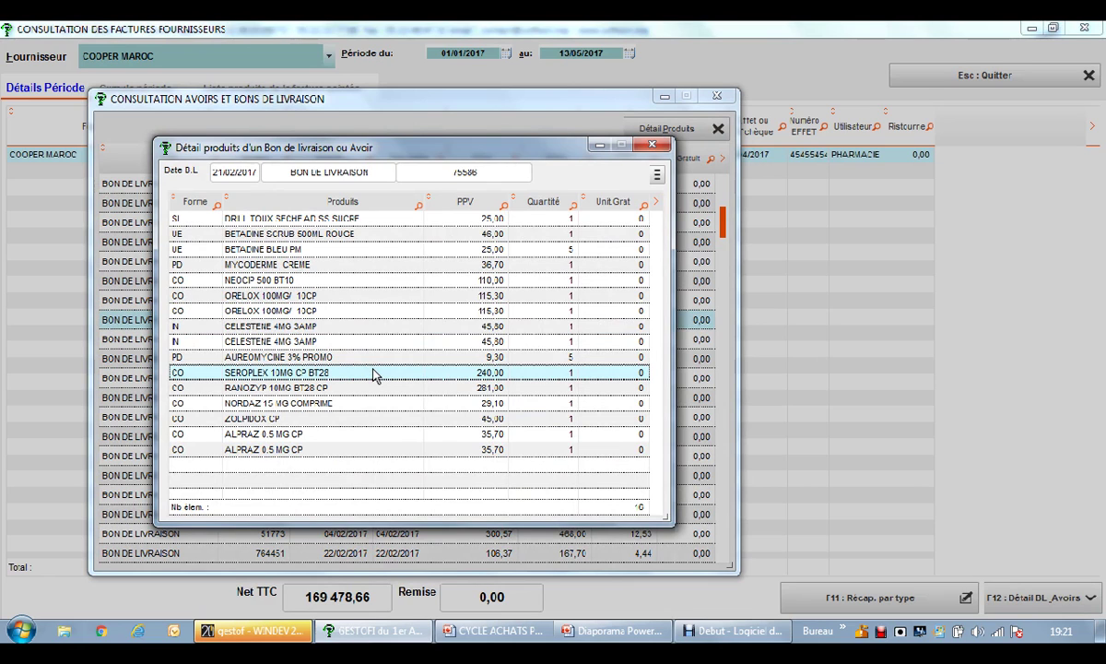
left_click(651, 147)
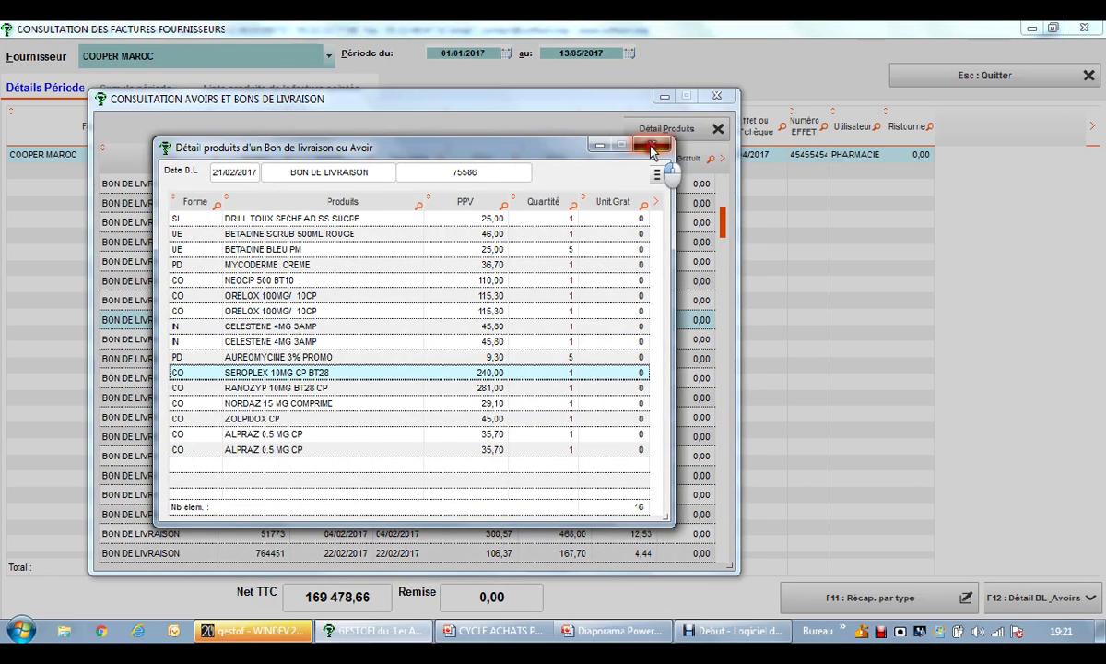
left_click(718, 128)
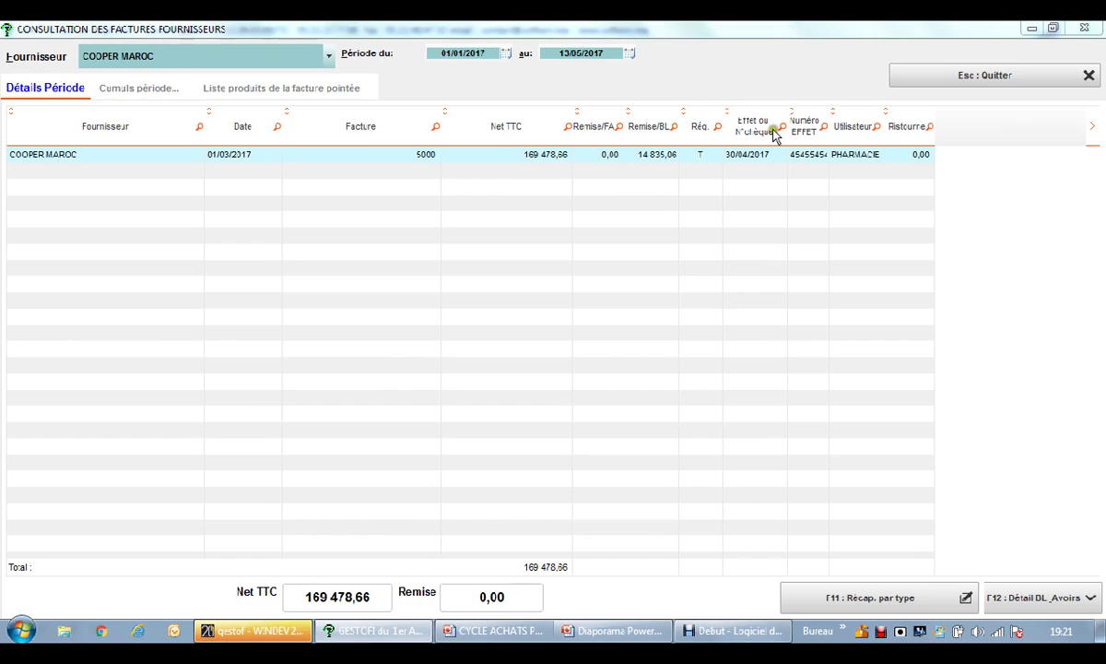
left_click(1084, 28)
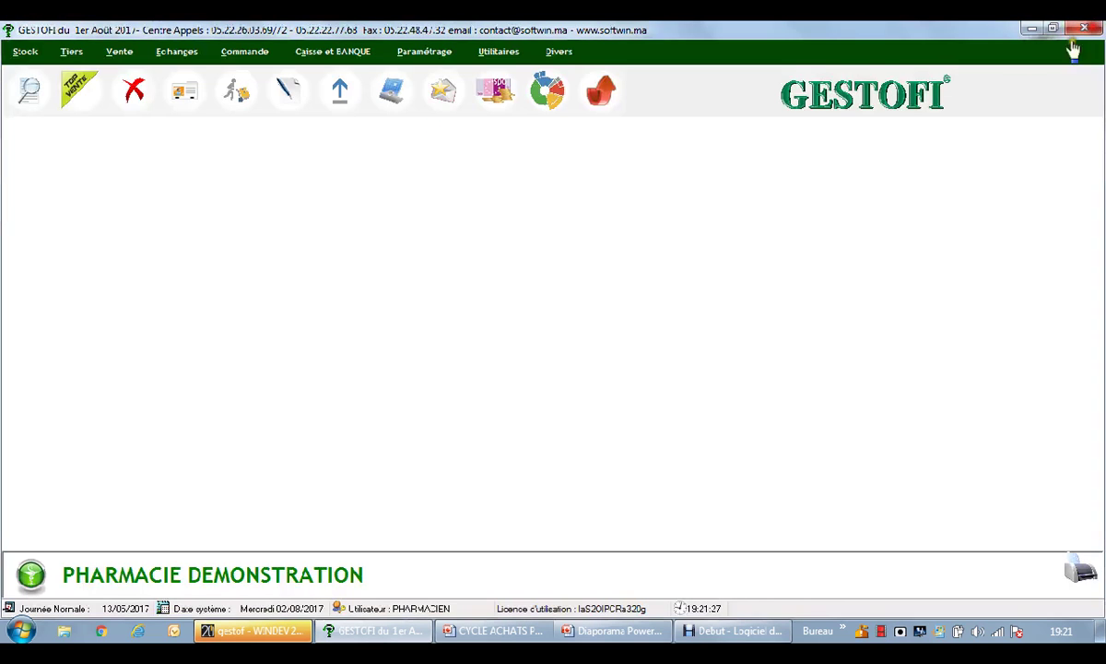
Open the payment due-date schedule for supplier COOPER MAROC with the period starting 01/01/2017.
left_click(283, 154)
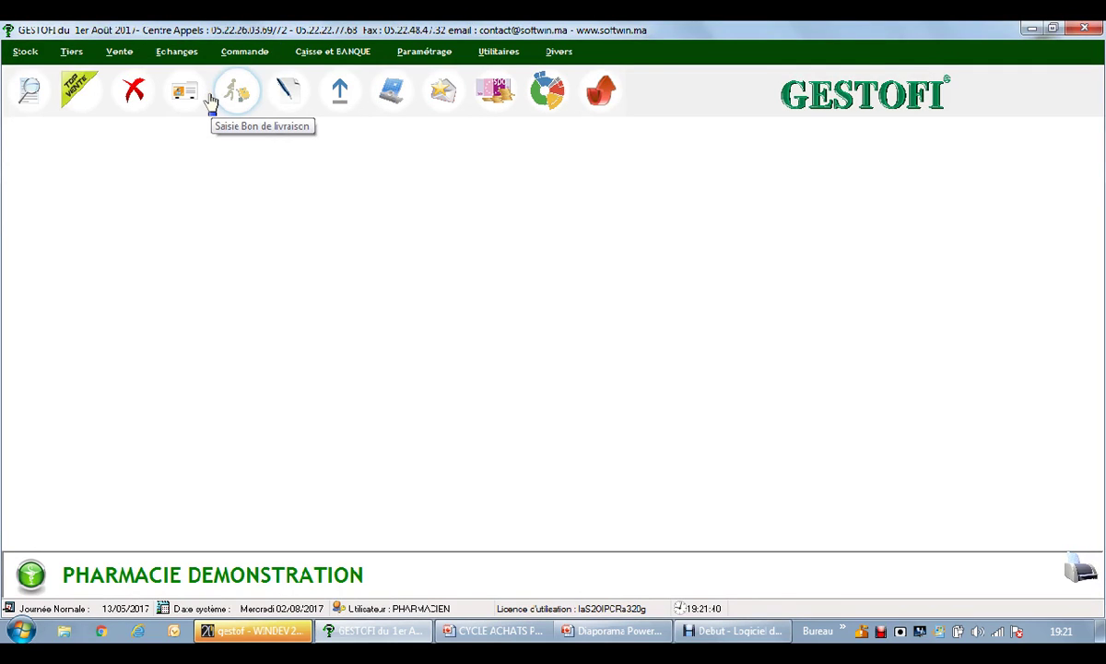
left_click(246, 50)
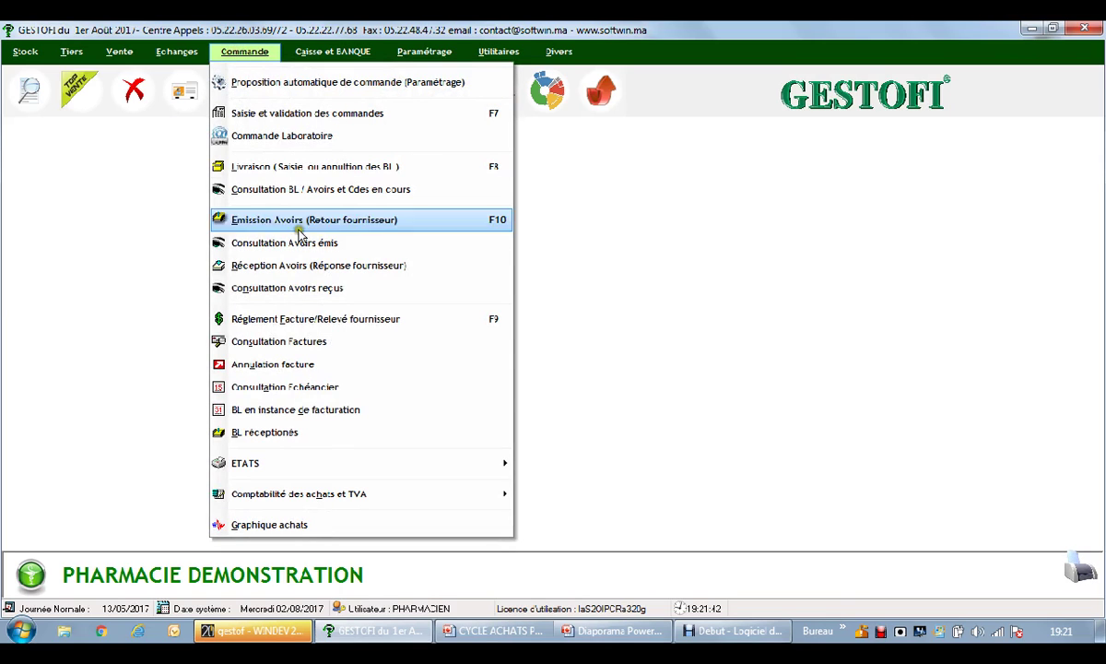
left_click(322, 391)
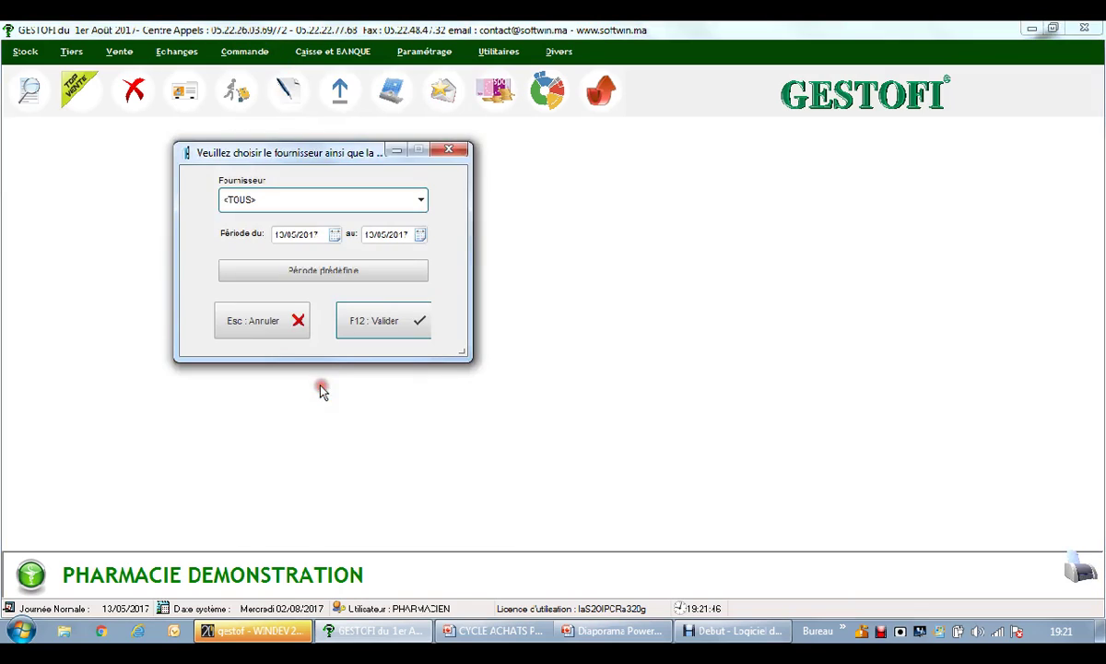
left_click(330, 201)
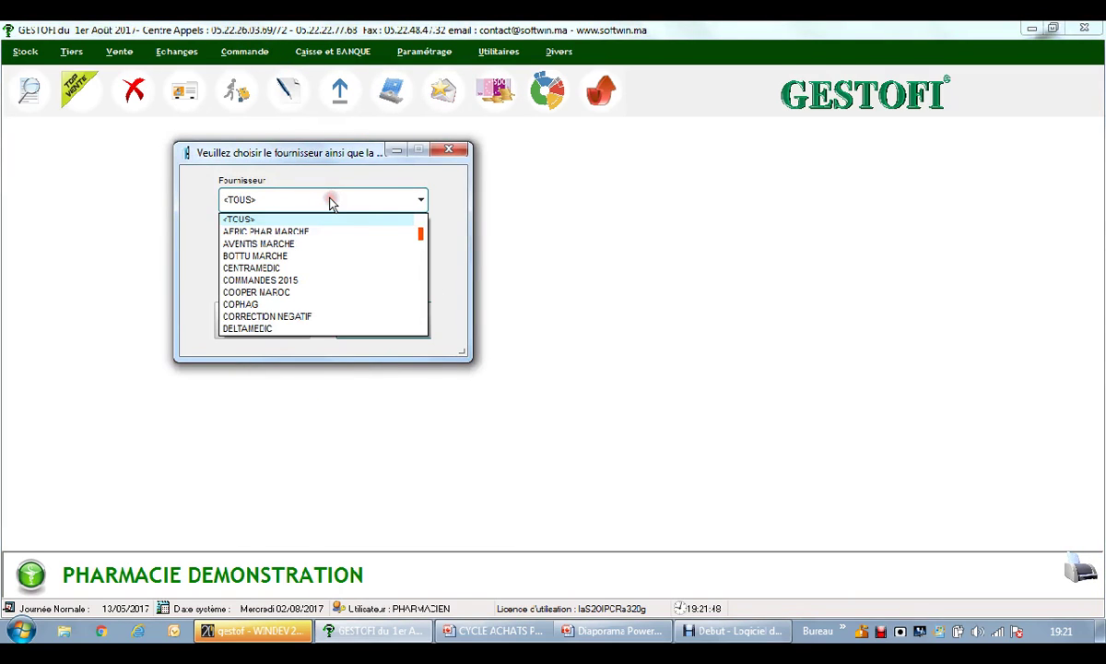
key("c")
key("Down")
key("Down")
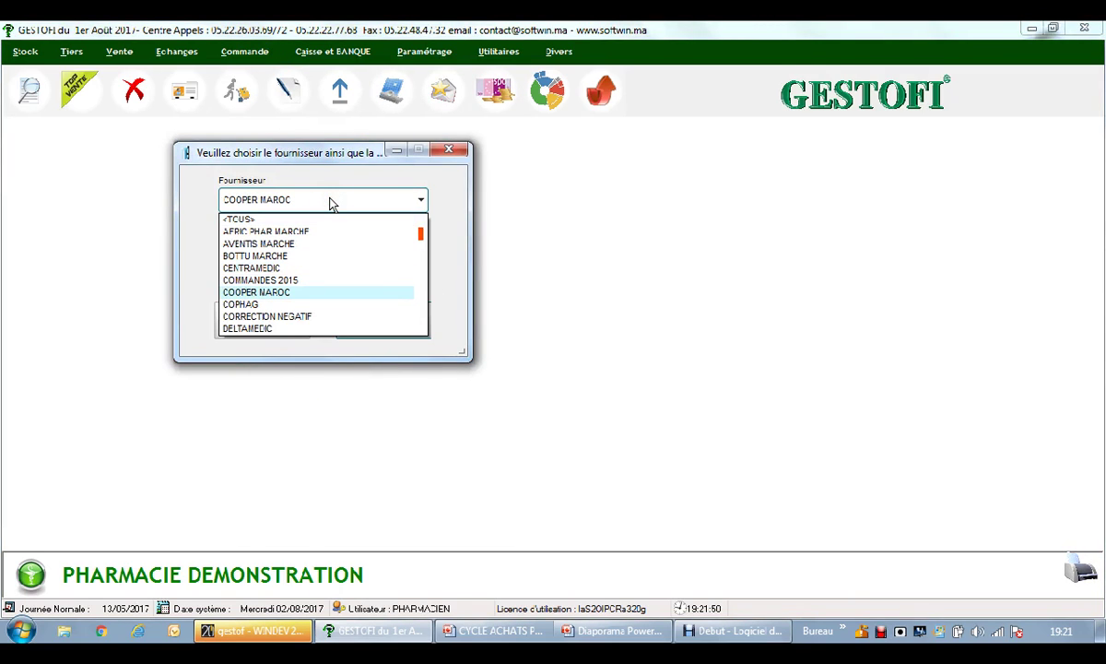
left_click(331, 203)
left_click(297, 235)
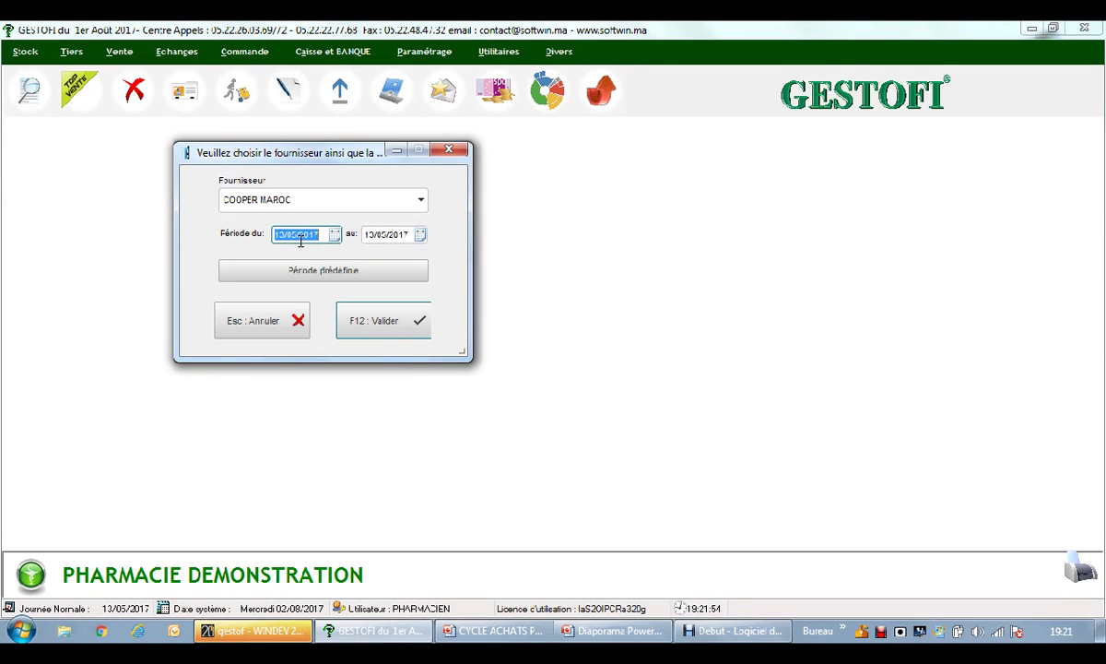
type("01012017")
key("F12")
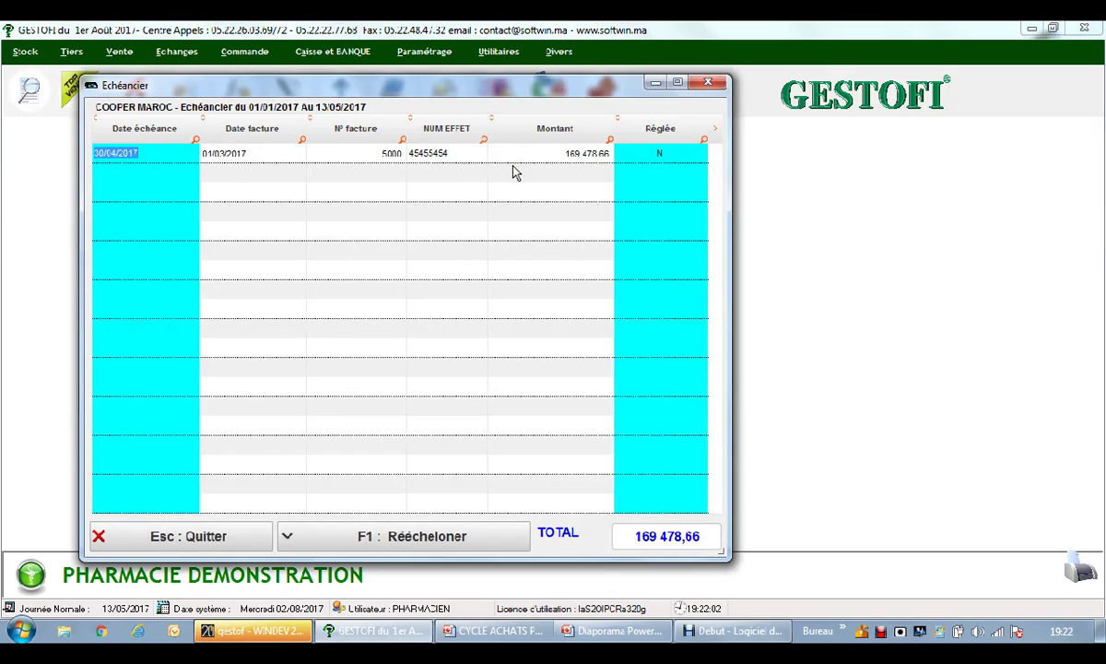
Start rescheduling invoice 5000's payment and add a second instalment due 30/05/2017 for 69 478,66.
left_click(463, 539)
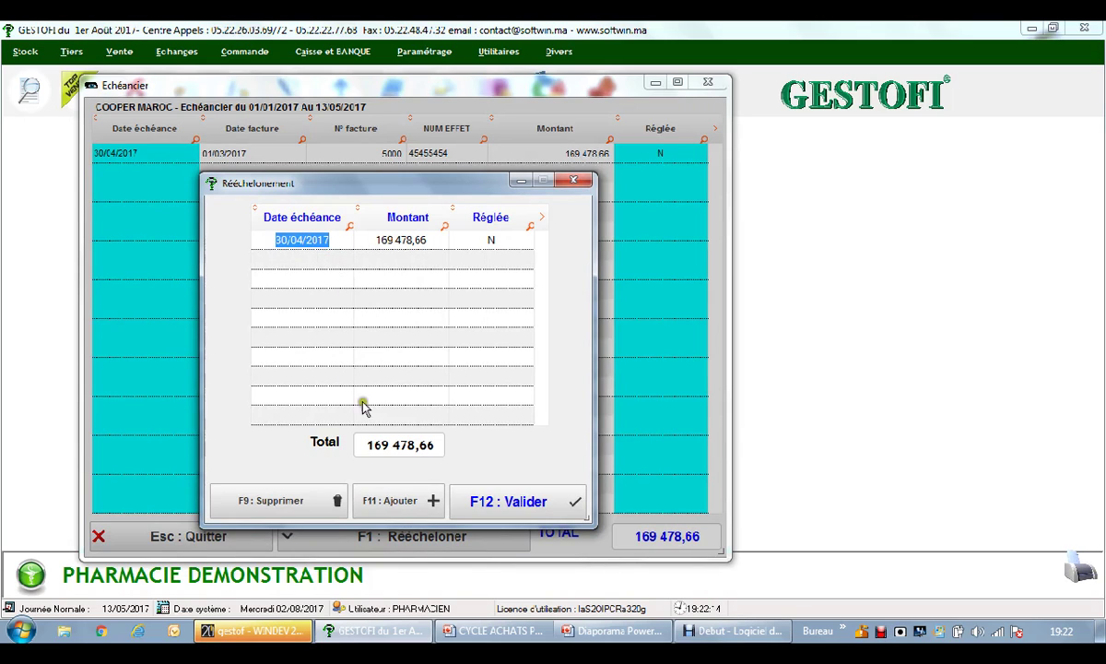
left_click(403, 500)
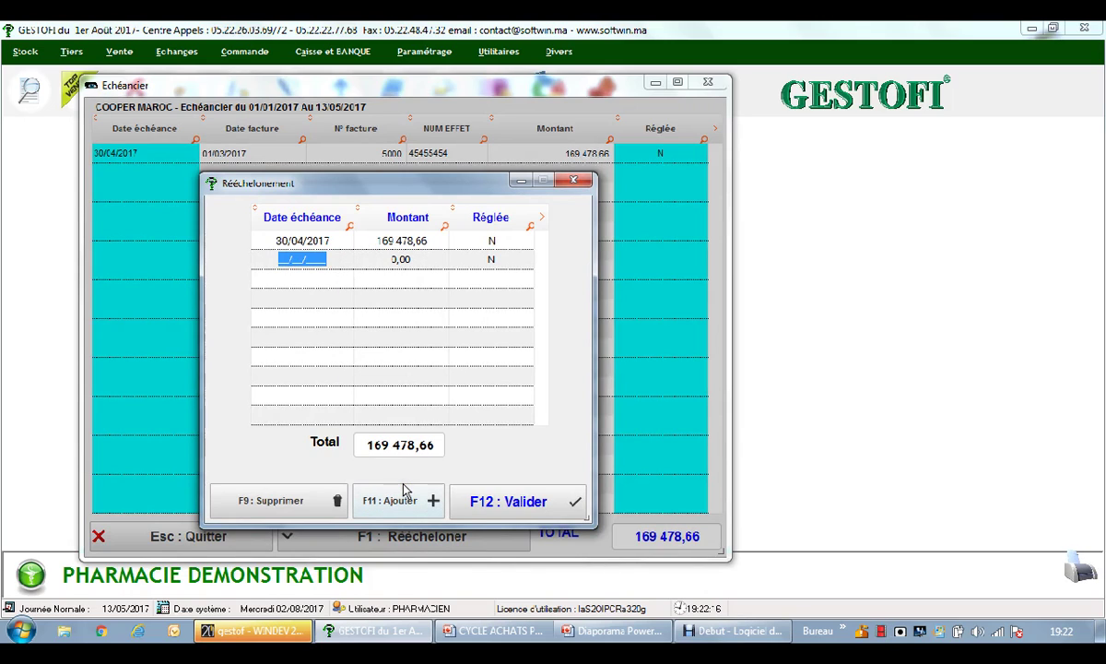
type("300")
key("Return")
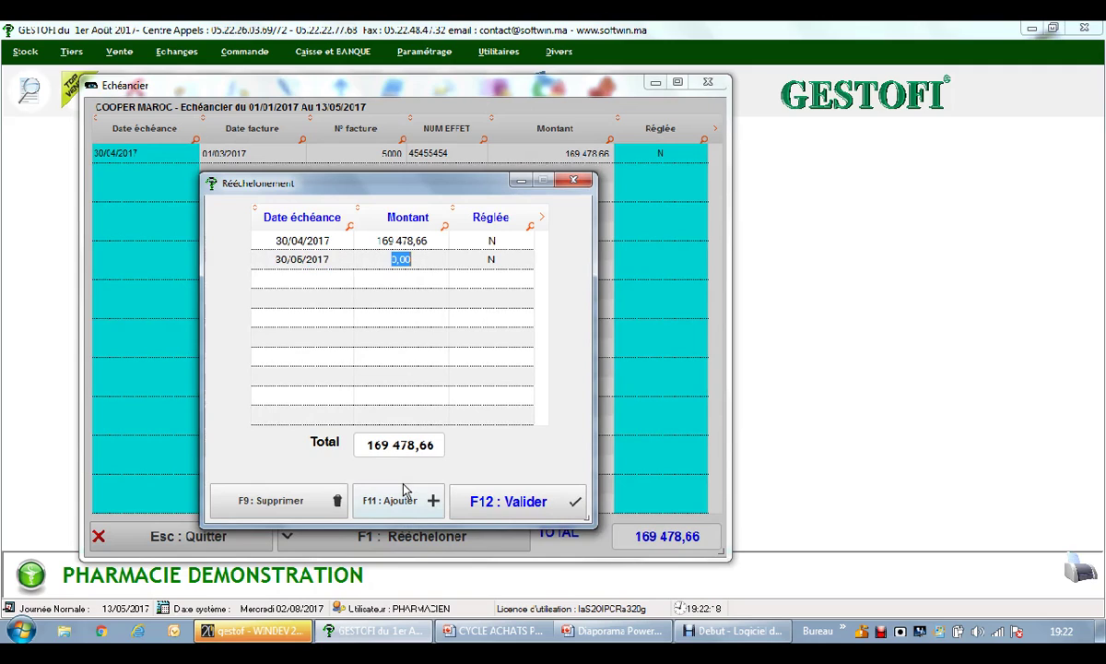
left_click(383, 259)
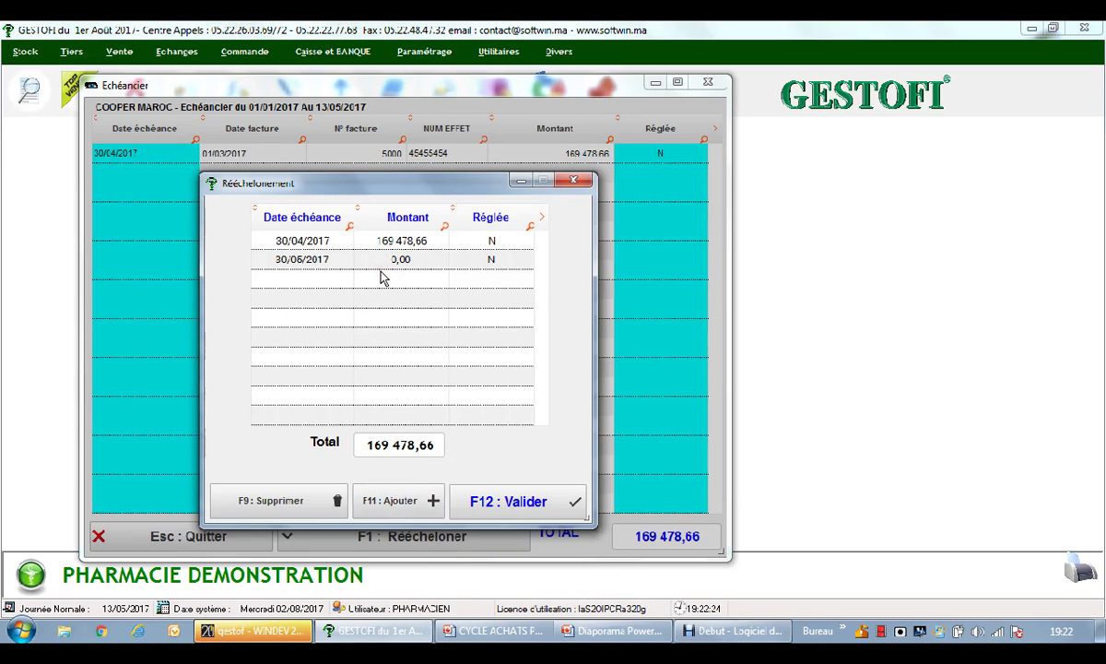
key("Delete")
key("Delete")
key("Delete")
key("Delete")
type("69478,66")
Set the amount of the instalment due 30/04/2017 to 100 000,00.
left_click(383, 239)
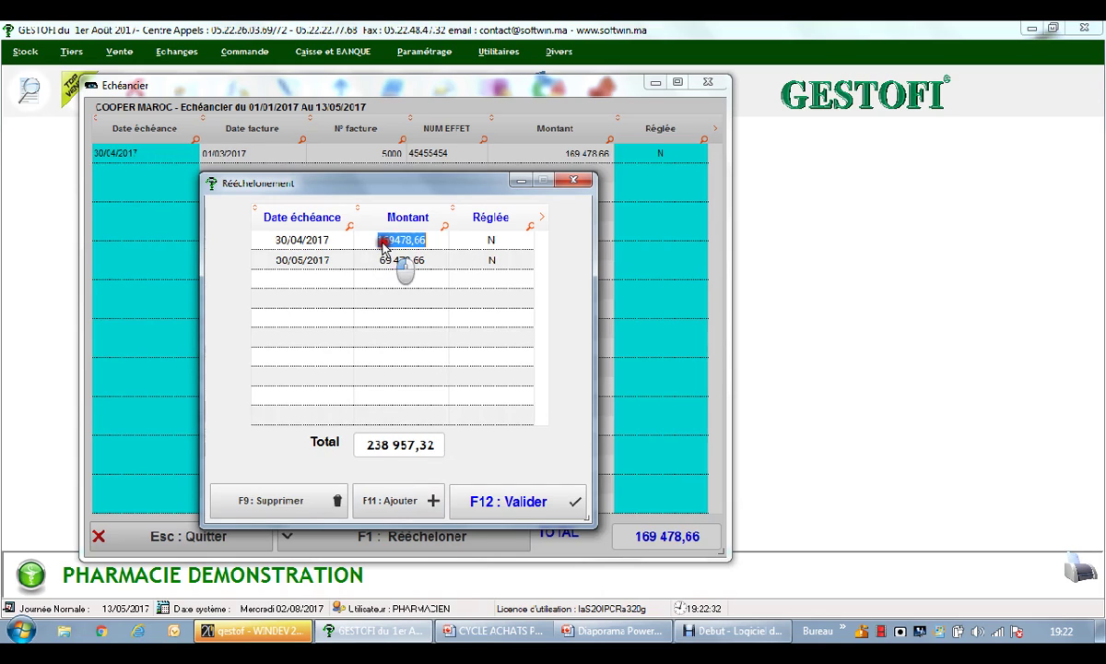
left_click(384, 239)
left_click_drag(383, 239, 413, 242)
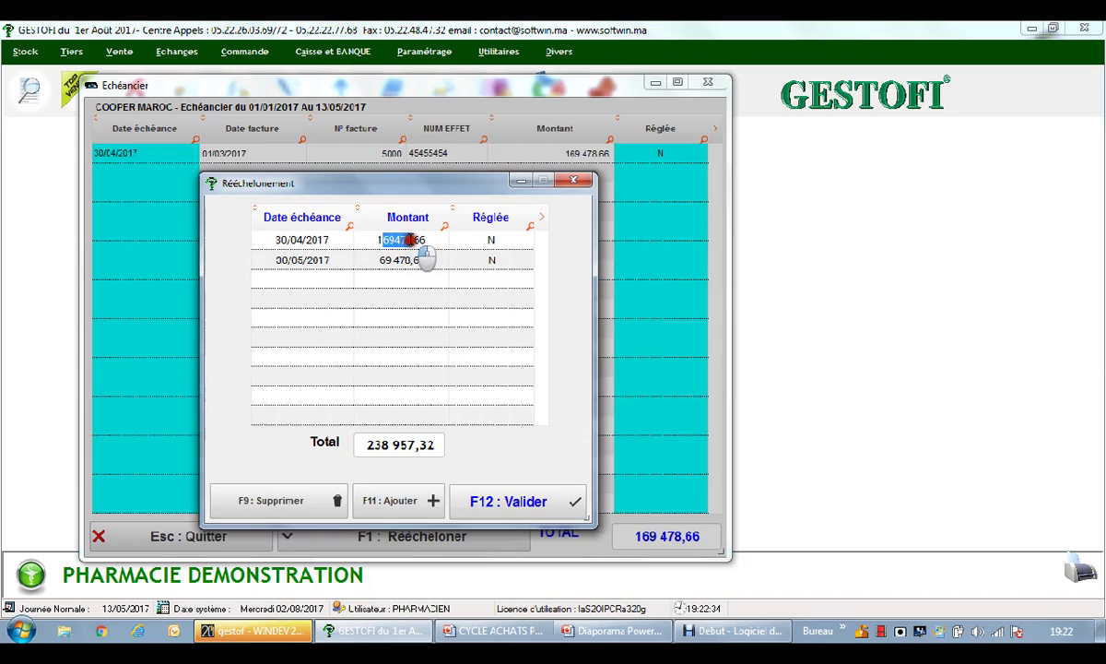
type("0000")
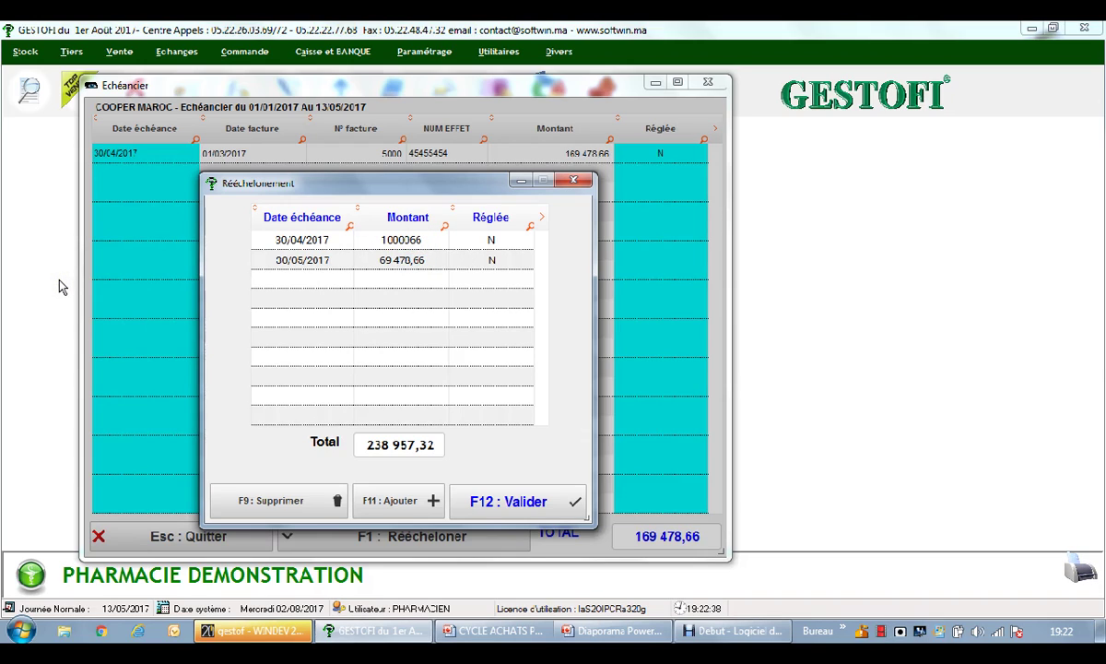
type("0")
key("Delete")
key("Delete")
key("Delete")
type("00")
key("Tab")
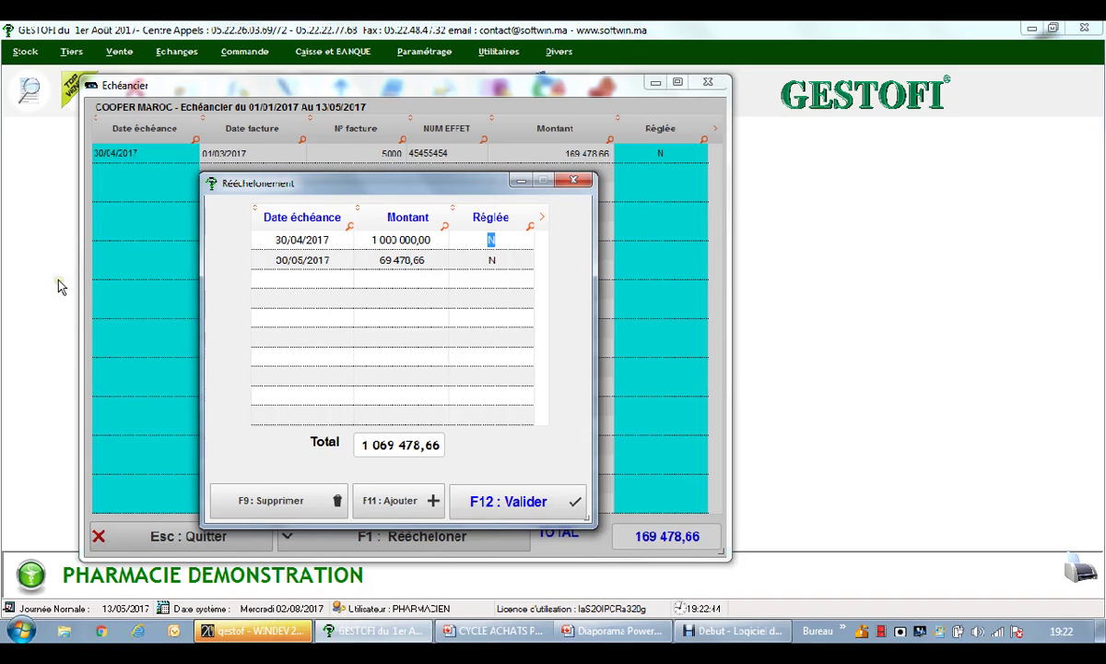
left_click(391, 236)
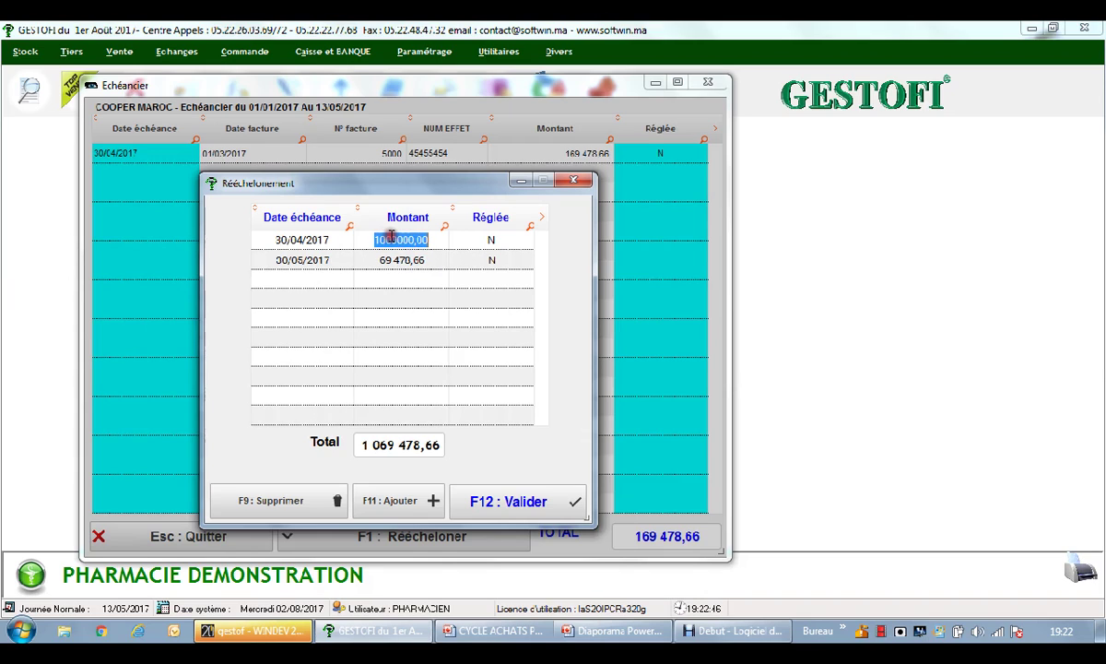
left_click(396, 239)
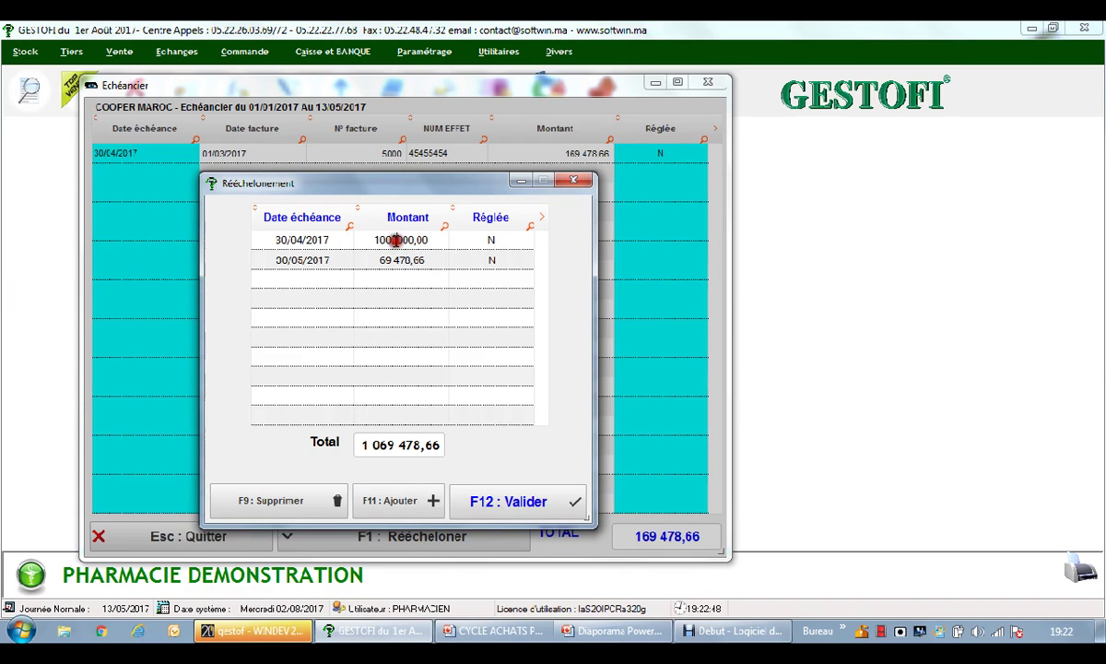
key("BackSpace")
key("Tab")
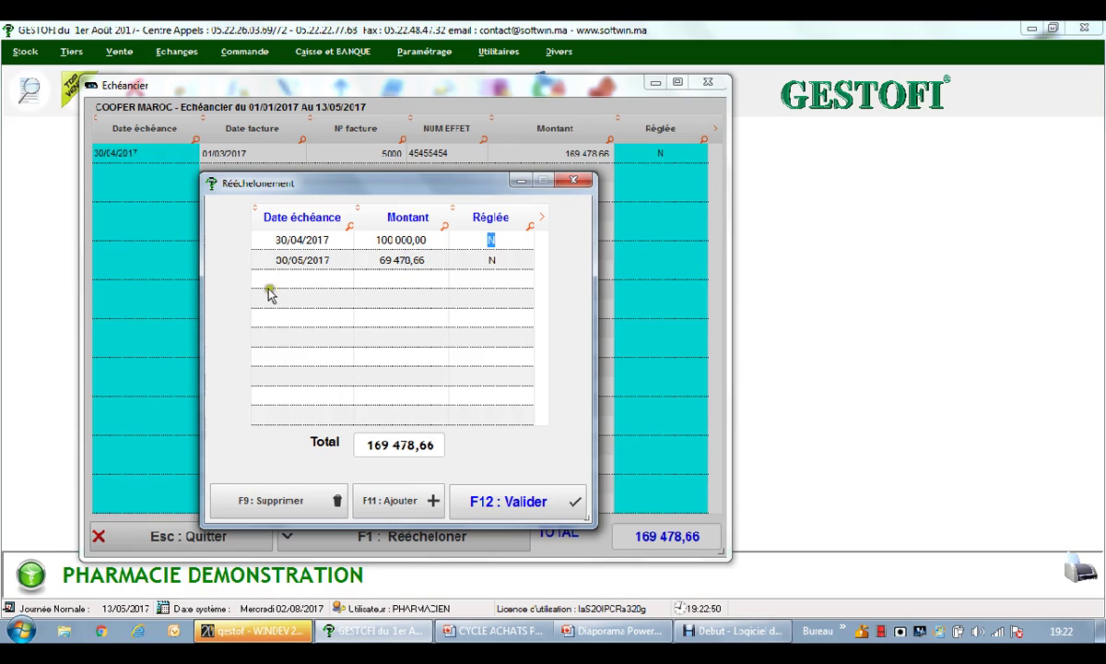
Try to validate the rescheduling with the second instalment's amount changed to 69 478,00.
left_click(407, 261)
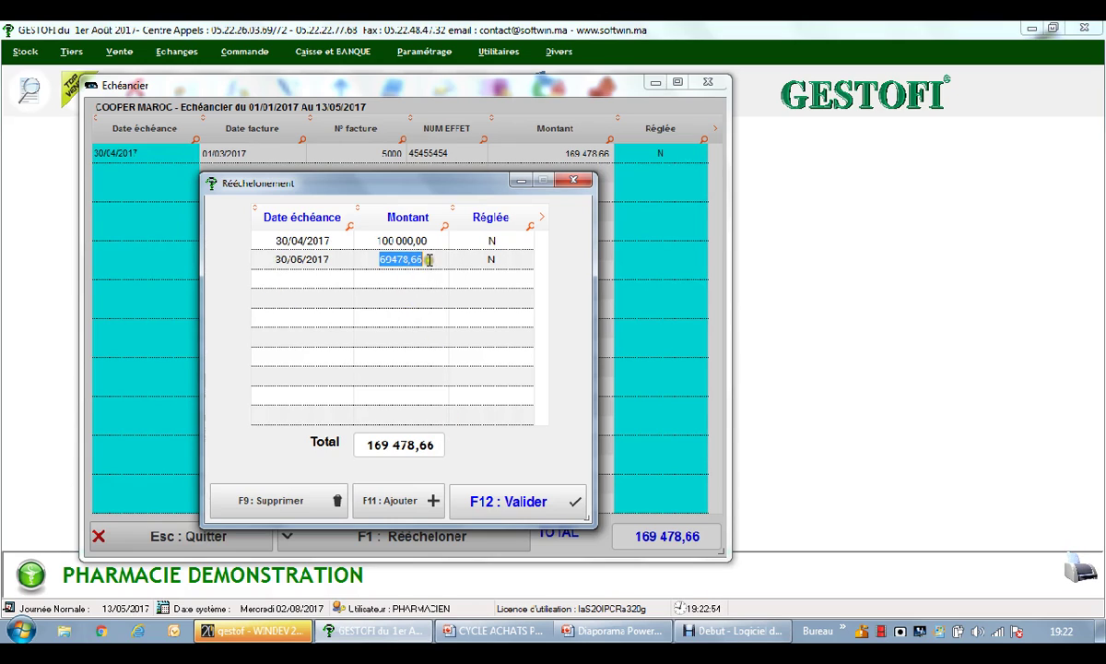
left_click(428, 260)
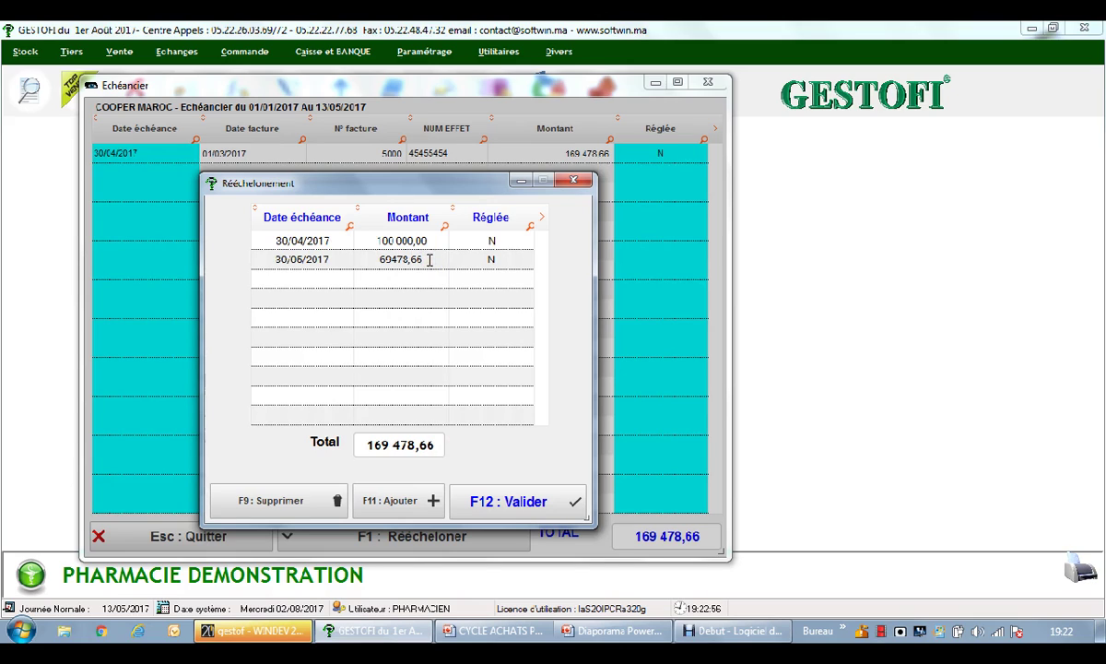
key("BackSpace")
key("BackSpace")
type("00")
key("Tab")
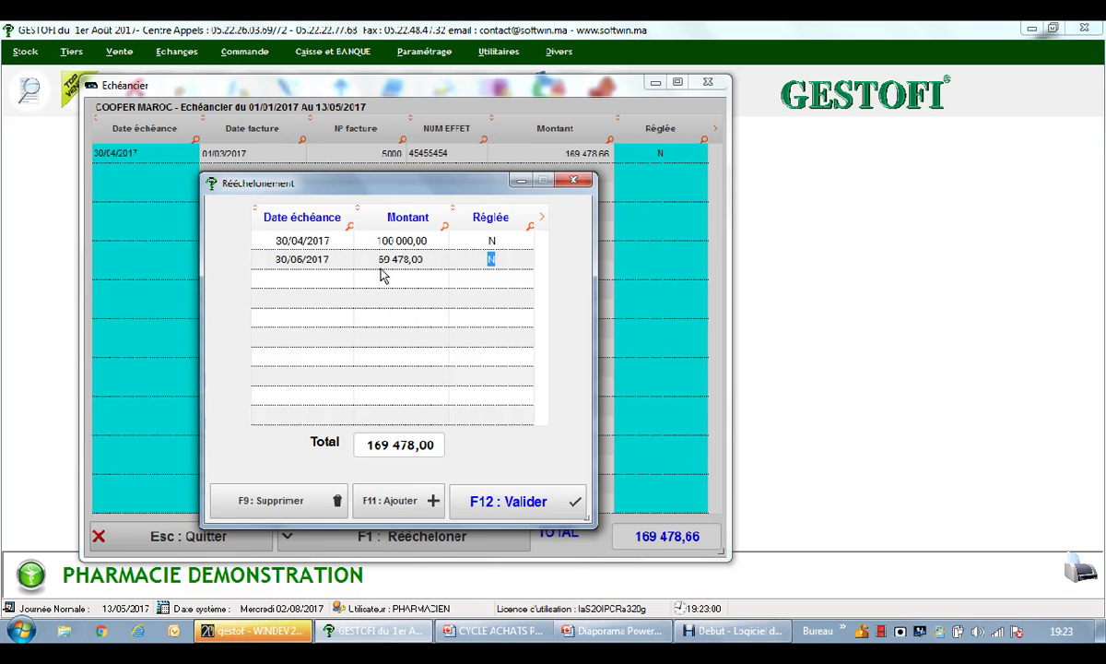
left_click(498, 498)
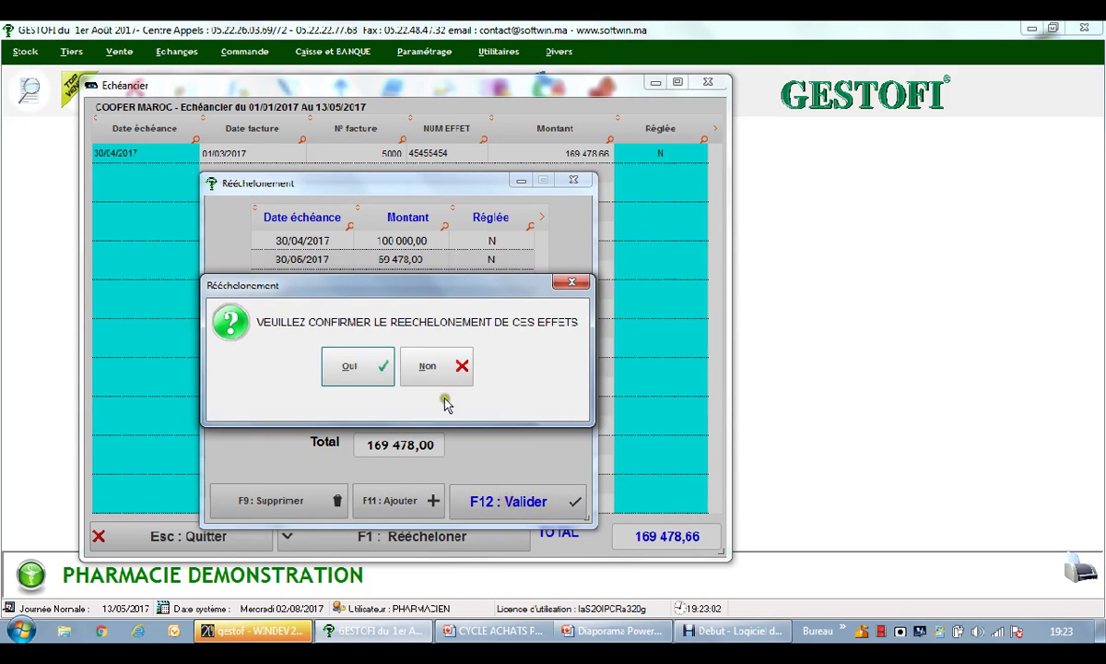
left_click(370, 370)
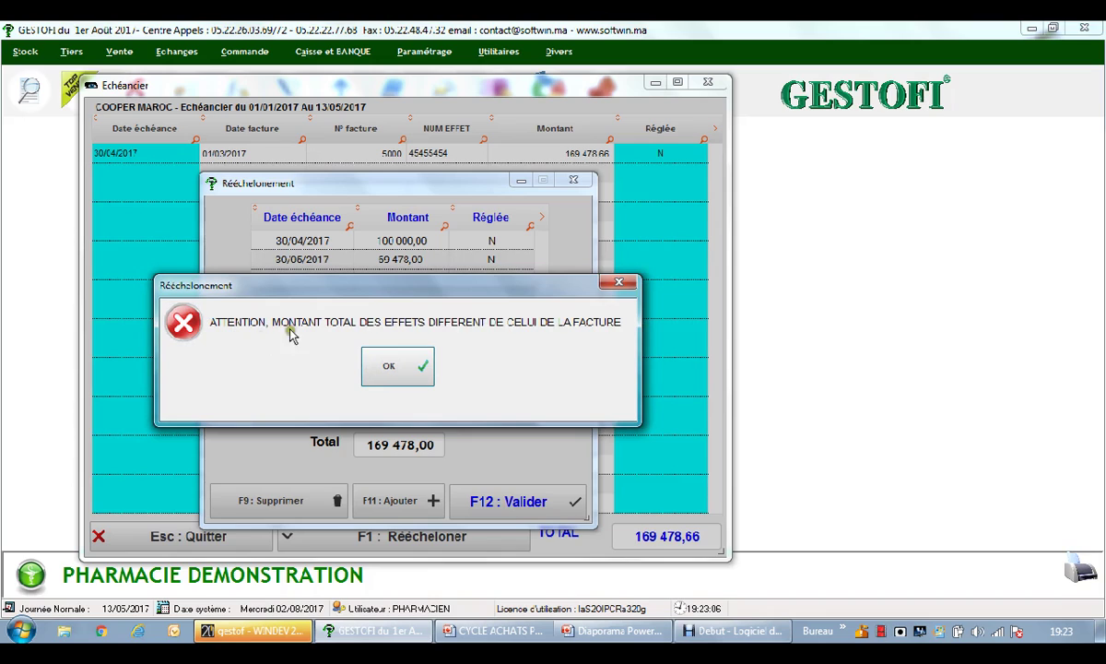
left_click(403, 362)
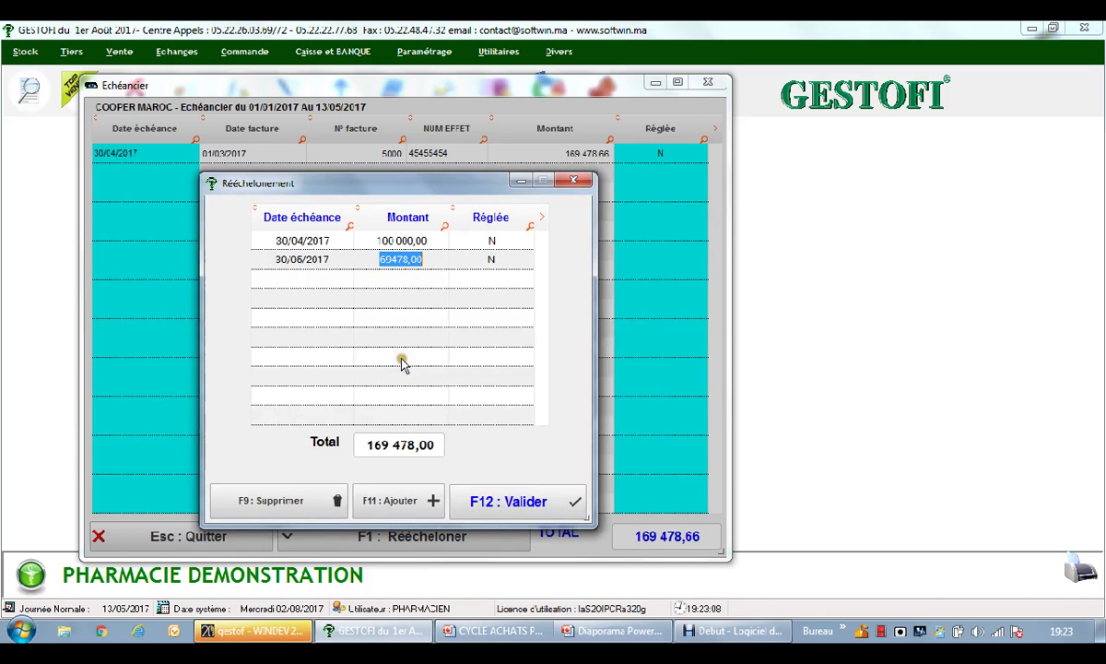
Set the second instalment's amount to 69 478,66, then validate and confirm the rescheduling.
left_click(411, 260)
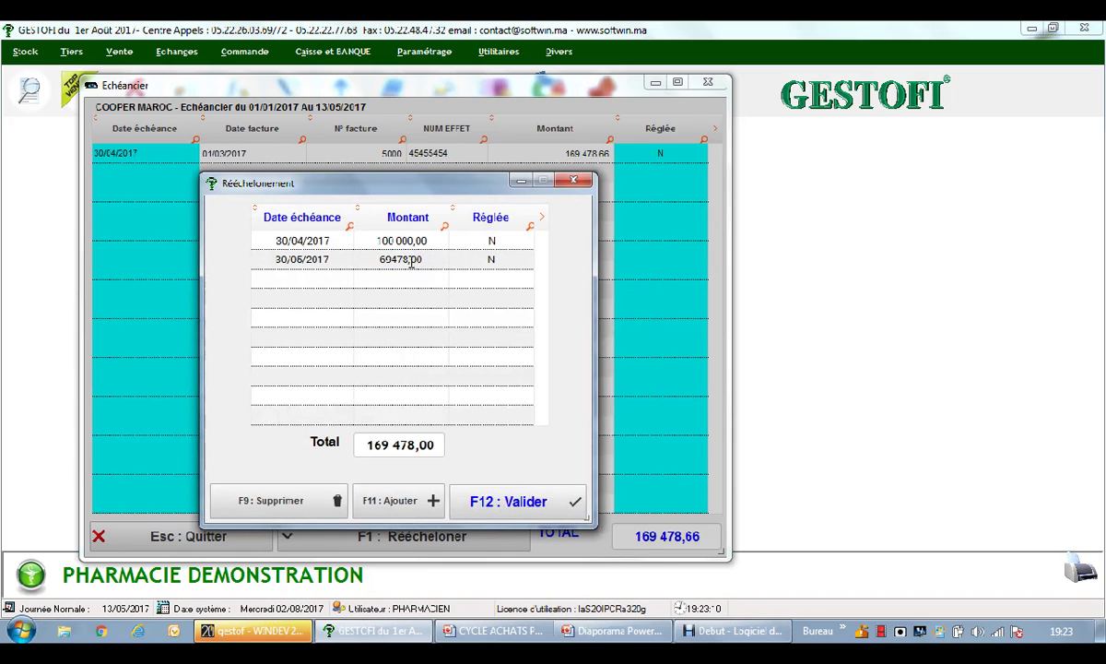
key("BackSpace")
key("BackSpace")
type("66")
key("Tab")
left_click(502, 497)
left_click(365, 378)
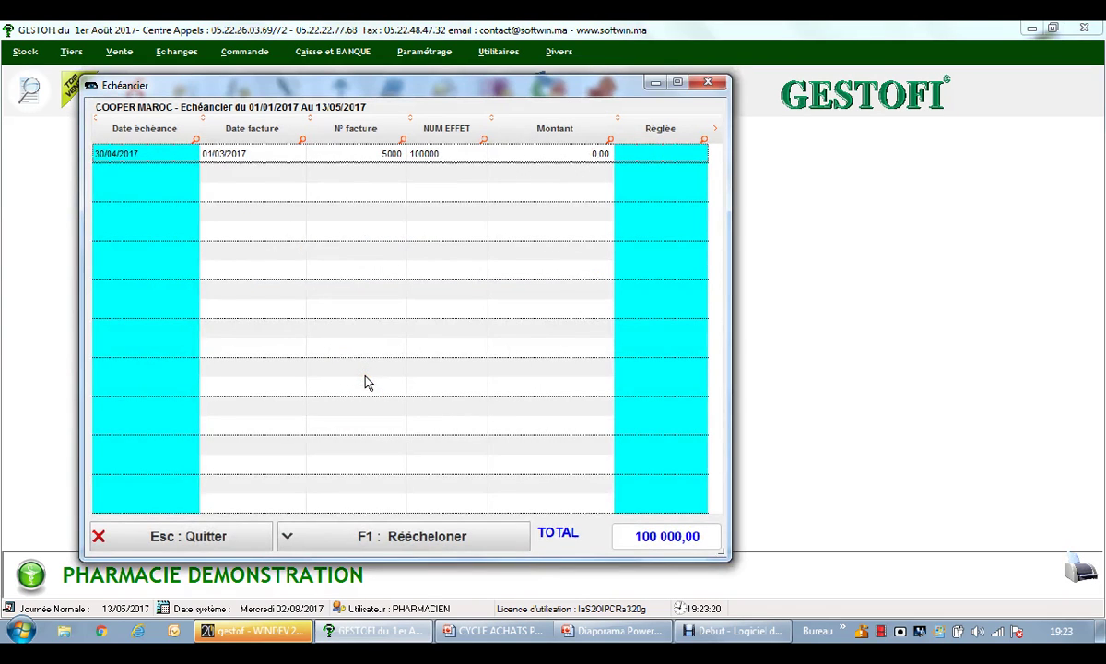
Mark the instalment due 30/04/2017 as settled with O and close the payment schedule.
left_click(708, 85)
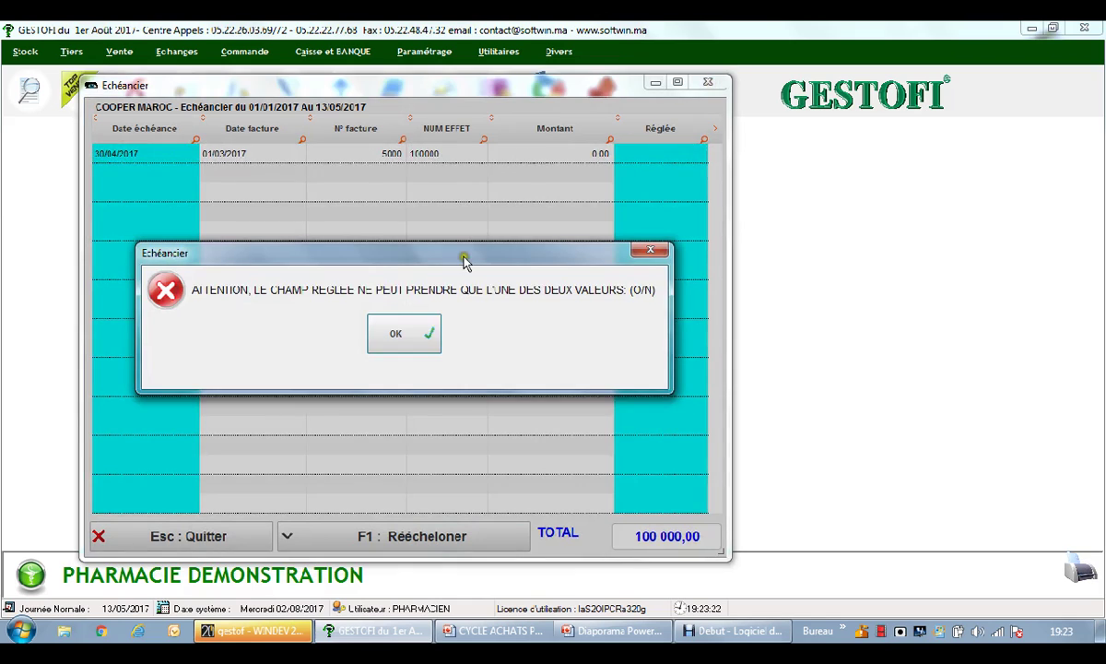
left_click(396, 335)
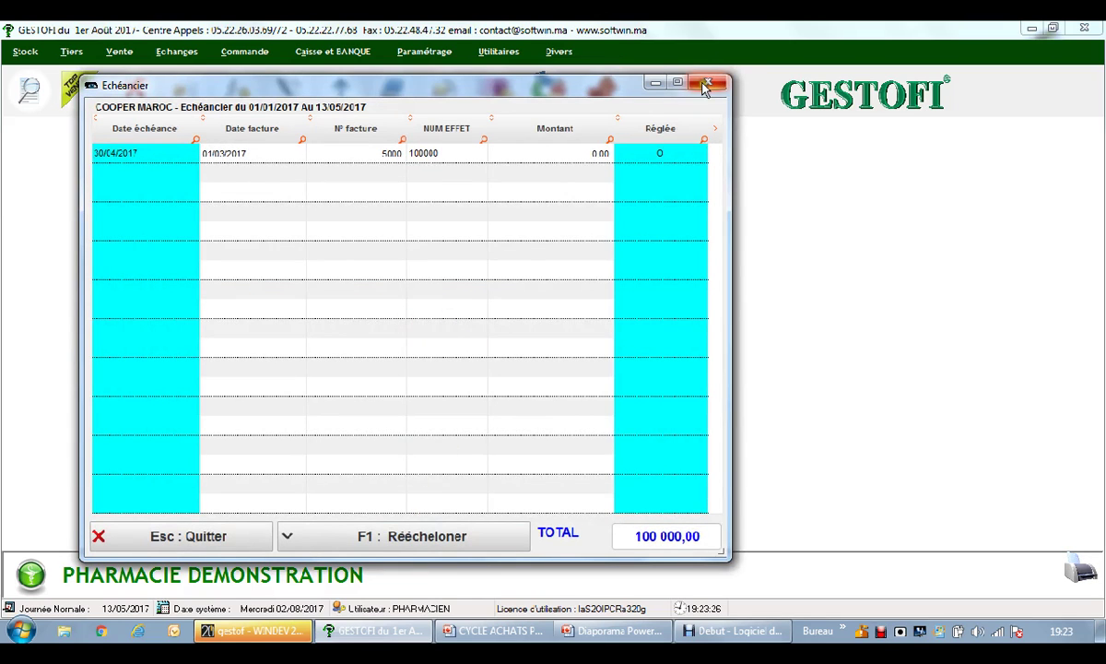
key("Escape")
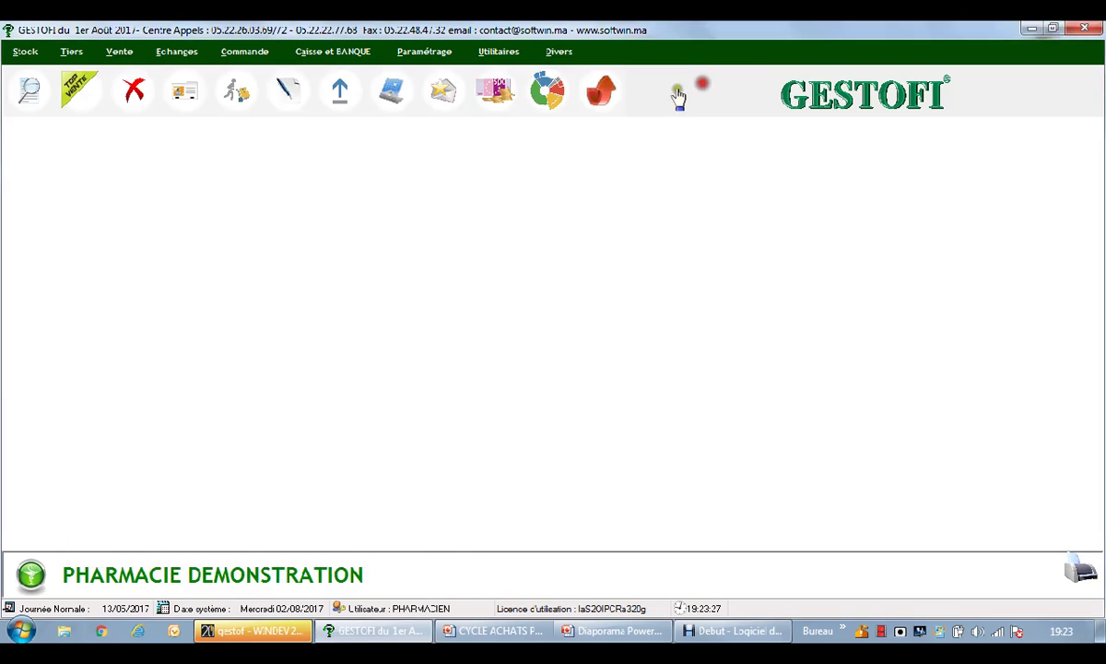
Reopen the payment due-date schedule for supplier COOPER MAROC, covering the period 01/01/2017 to 30/06/2017.
left_click(232, 51)
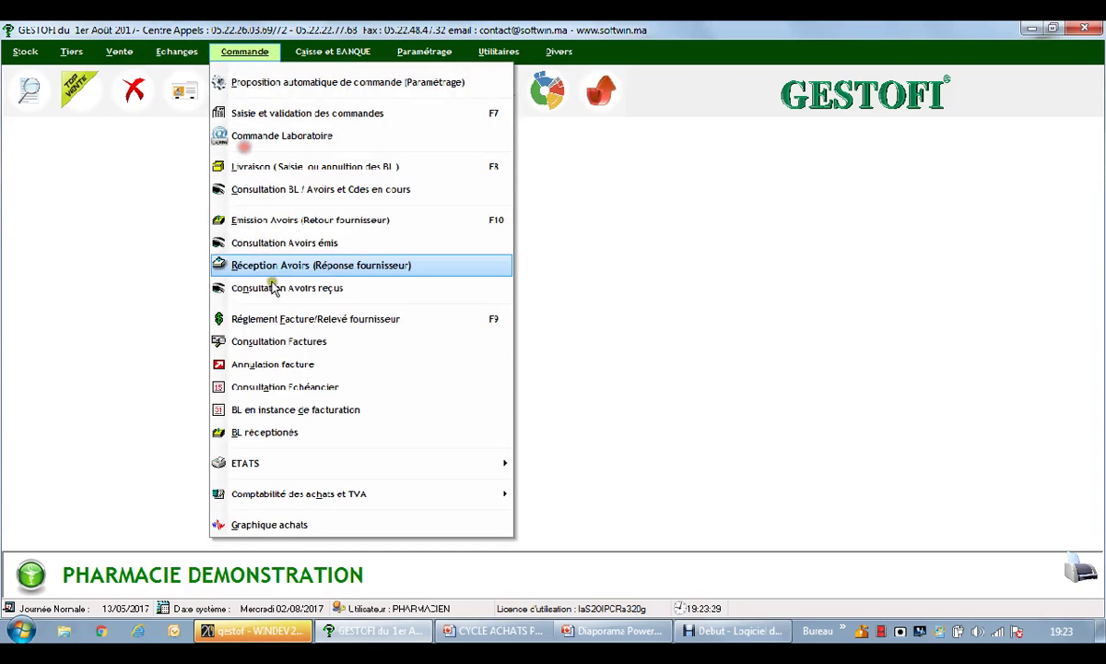
left_click(293, 387)
left_click(295, 209)
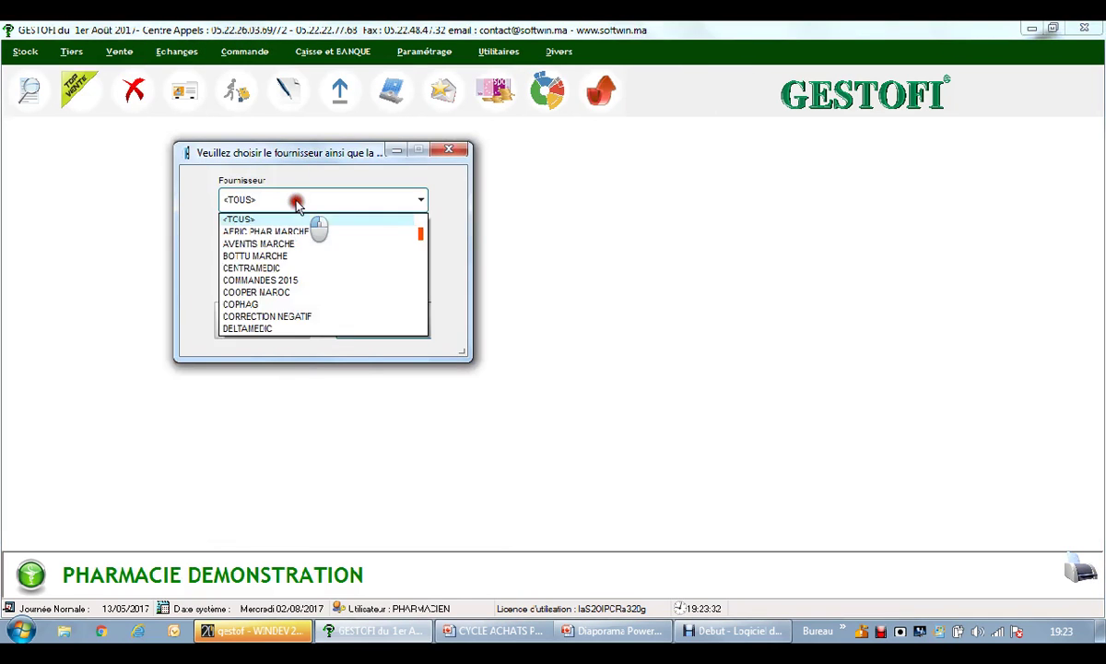
type("coo")
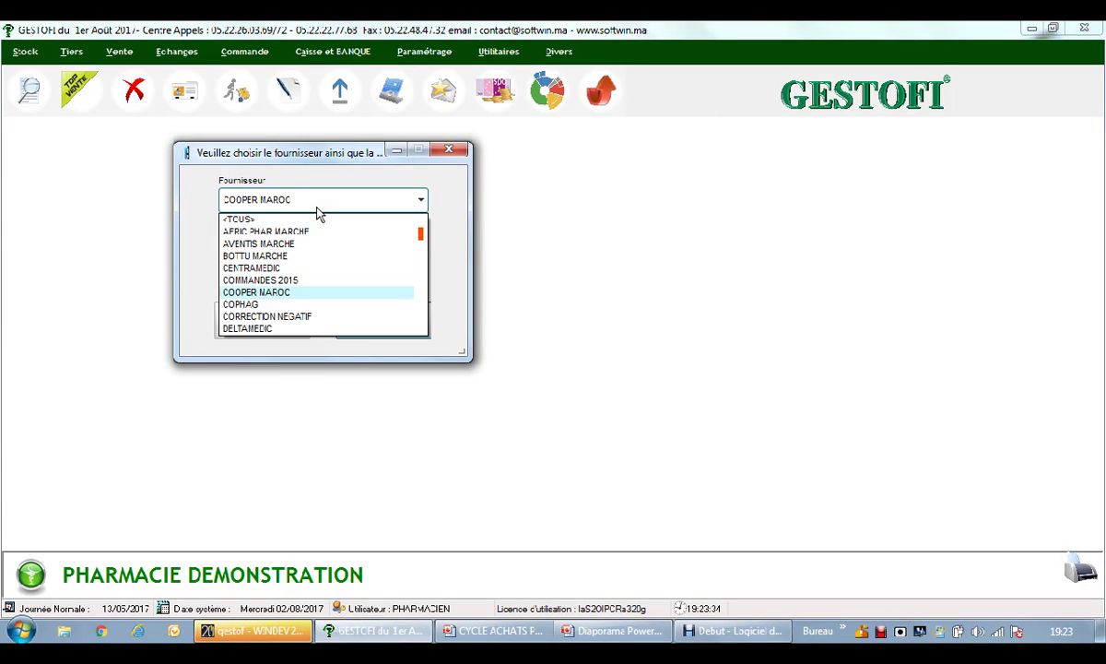
left_click(308, 291)
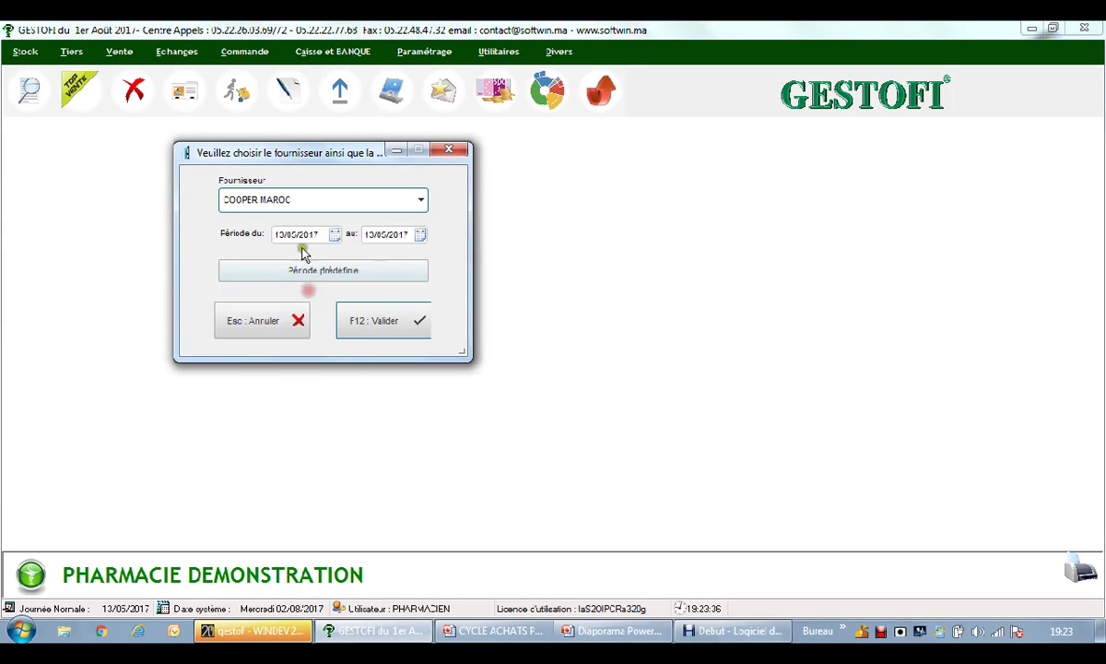
left_click(309, 236)
type("01/0")
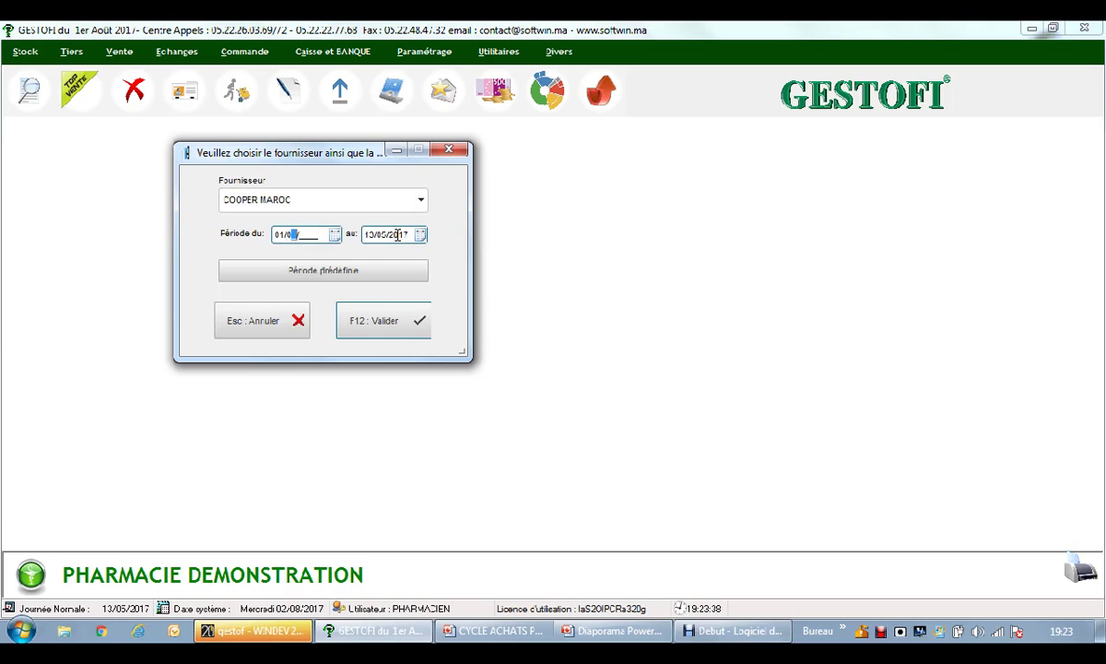
type("1/")
left_click(399, 235)
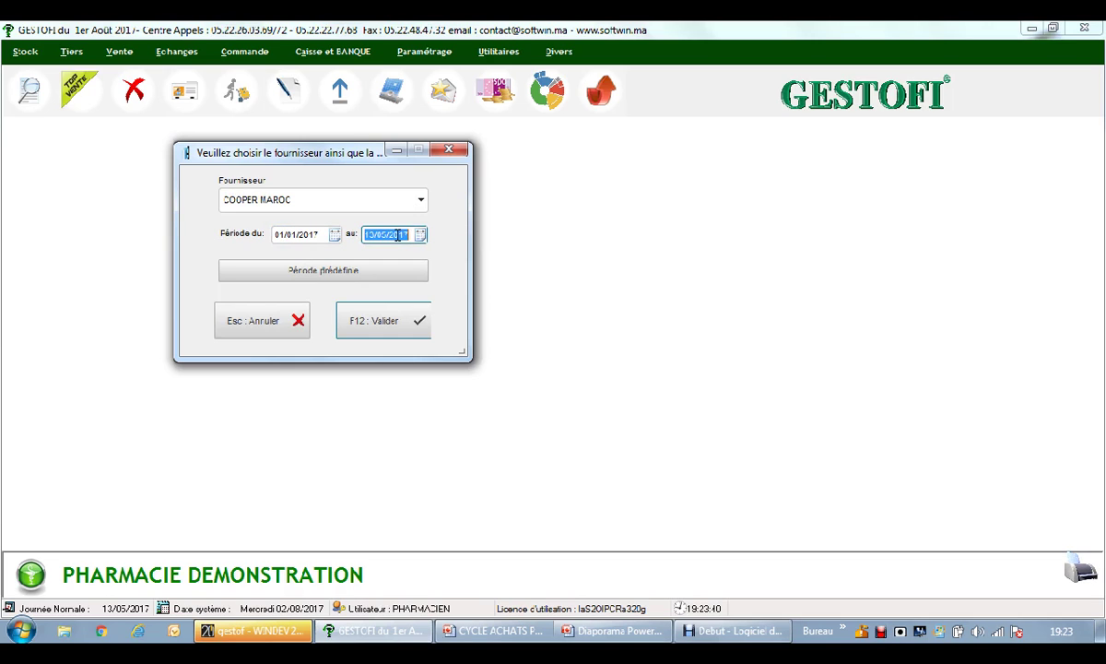
type("3006")
key("F12")
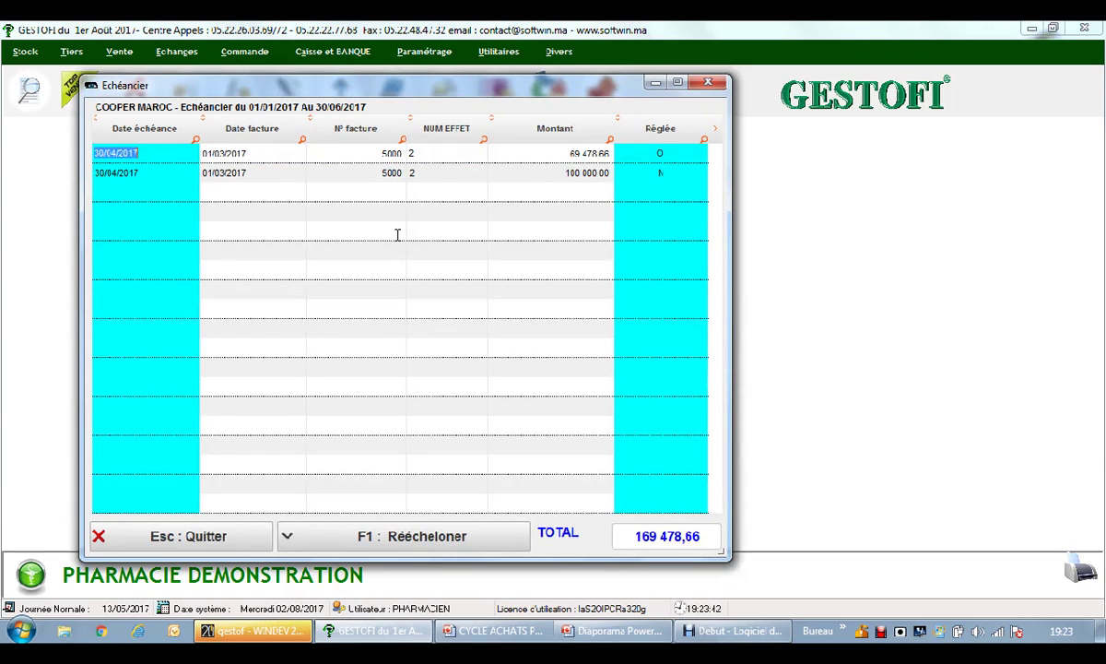
Review the dates and amounts of invoice 5000's rescheduled instalments, then close the schedule.
left_click(256, 153)
left_click(598, 155)
left_click(707, 84)
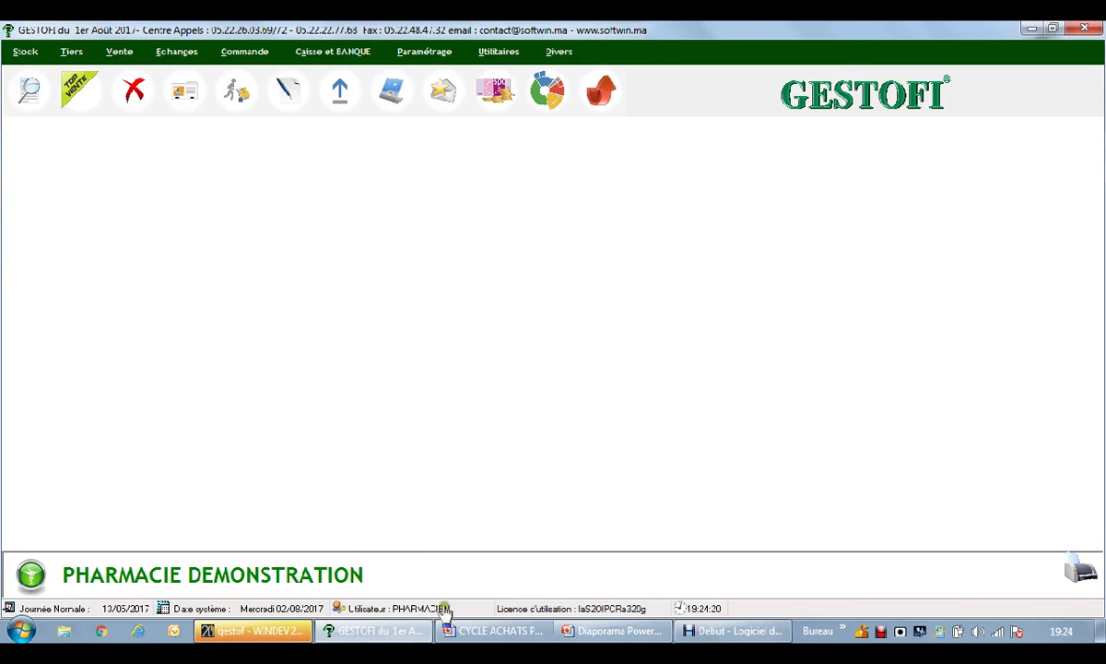
left_click(730, 630)
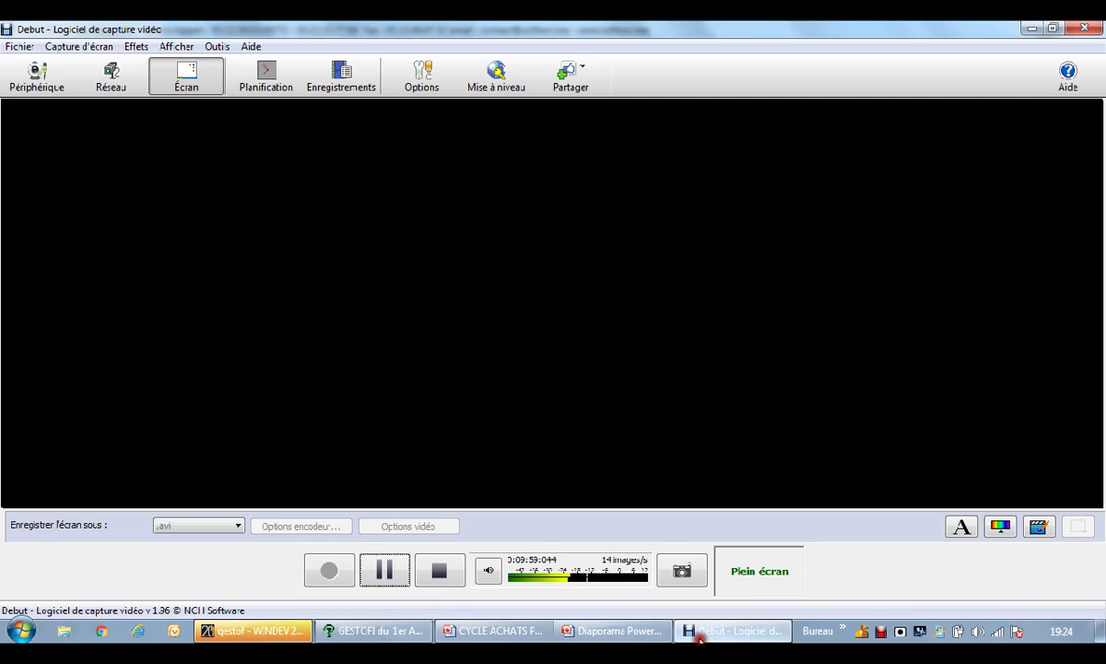